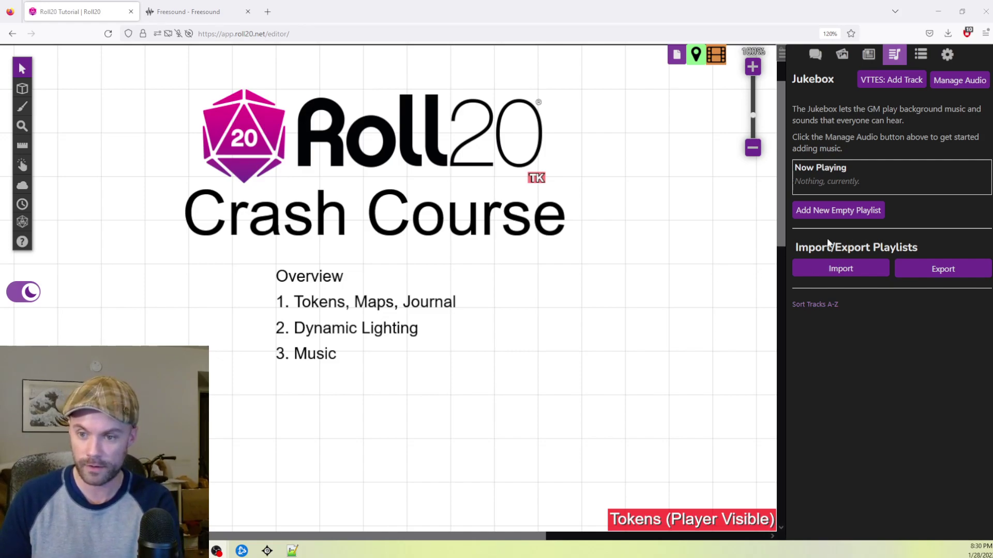
Open the audio manager and compare its playlists view with its tracks view, finishing on the tracks.
click(952, 87)
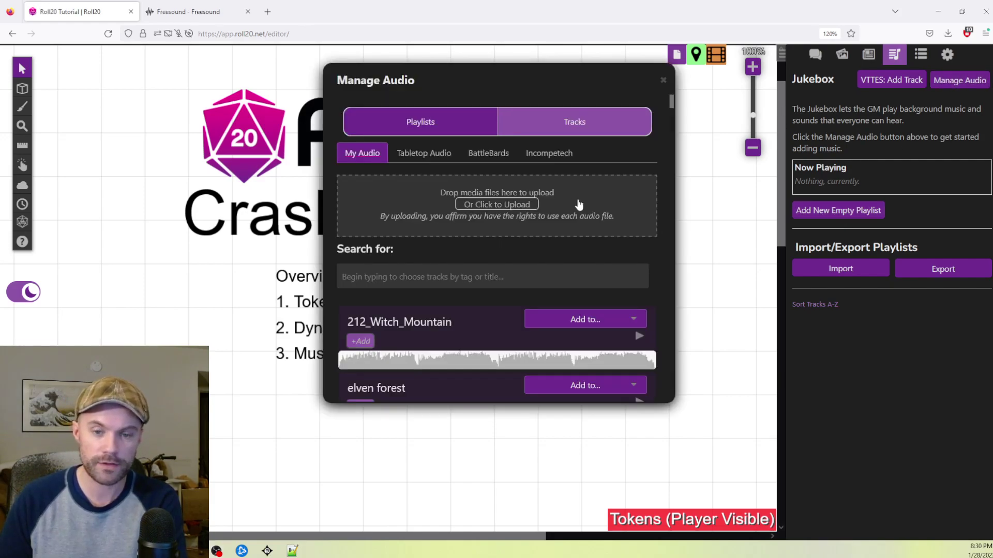
click(437, 124)
click(594, 124)
click(432, 126)
click(554, 124)
click(467, 127)
click(558, 126)
click(435, 128)
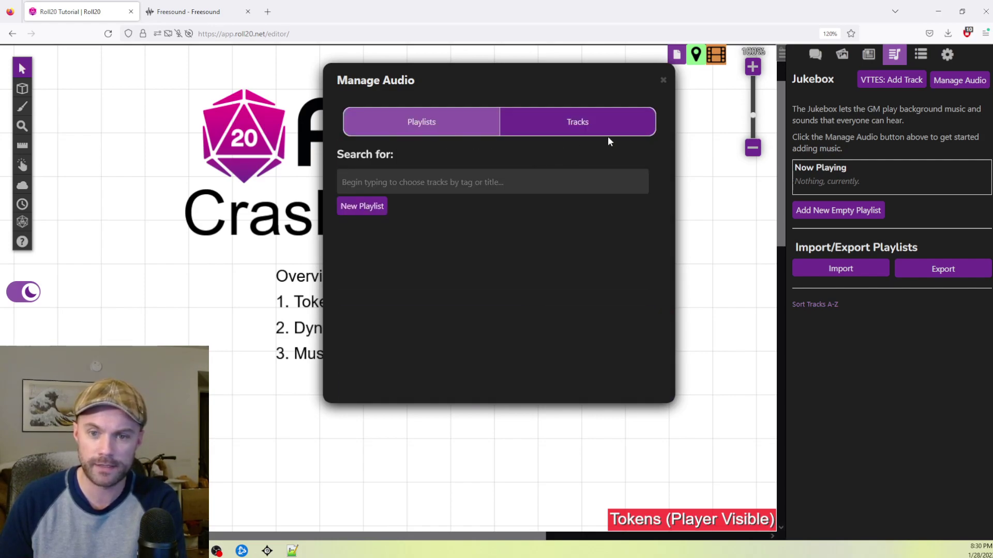
click(607, 133)
click(437, 129)
click(552, 129)
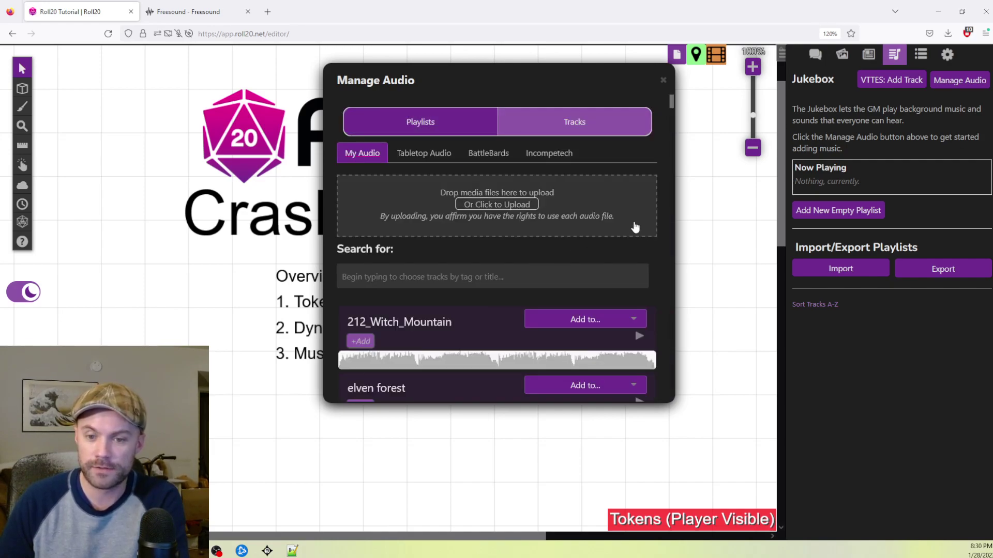
Look over the uploaded tracks in My Audio and briefly view the art library before returning to the jukebox.
scroll(626, 238, down, 15)
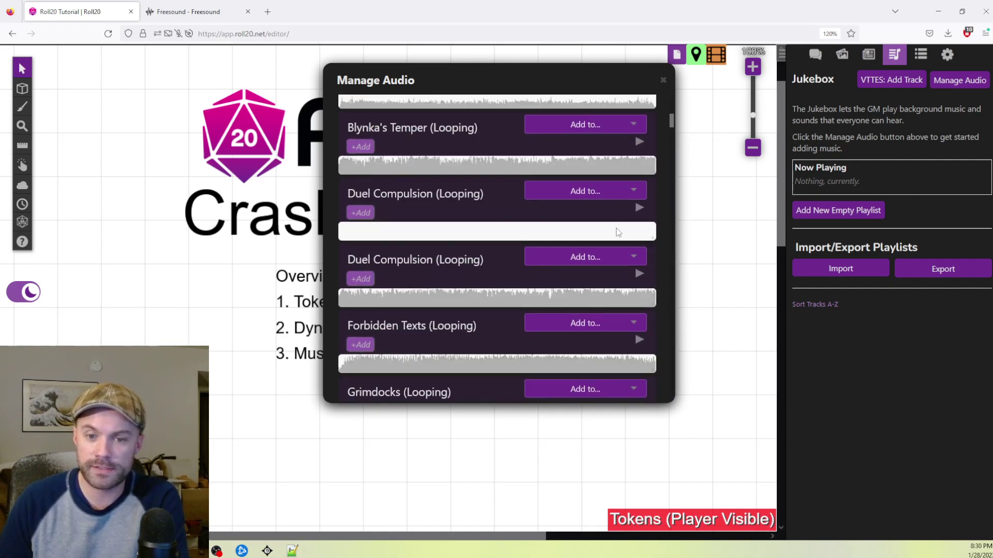
scroll(580, 222, up, 15)
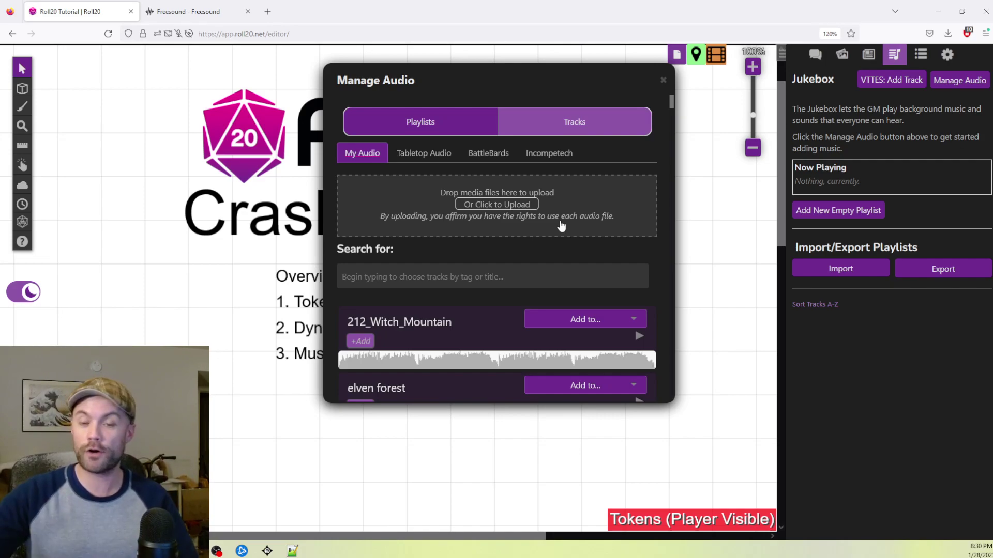
click(843, 56)
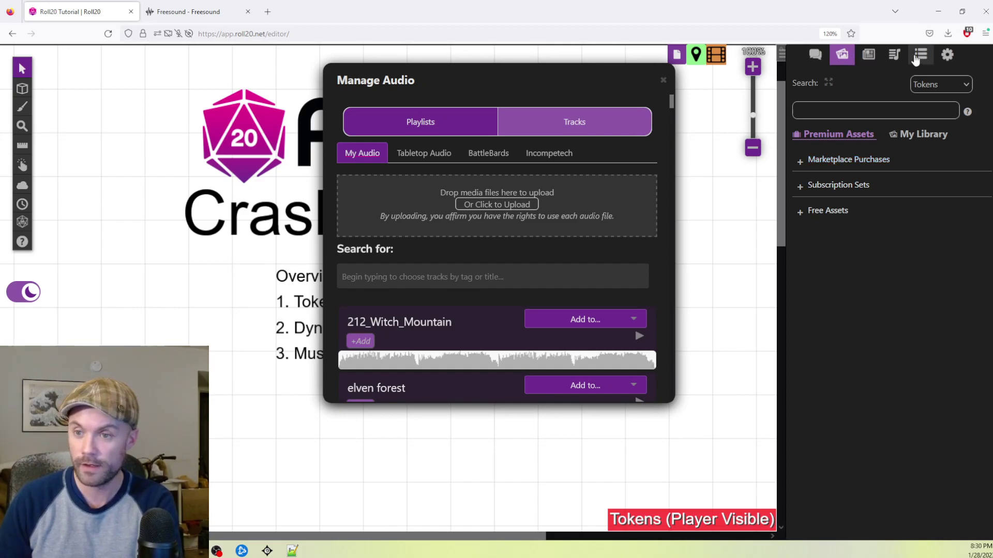
click(894, 54)
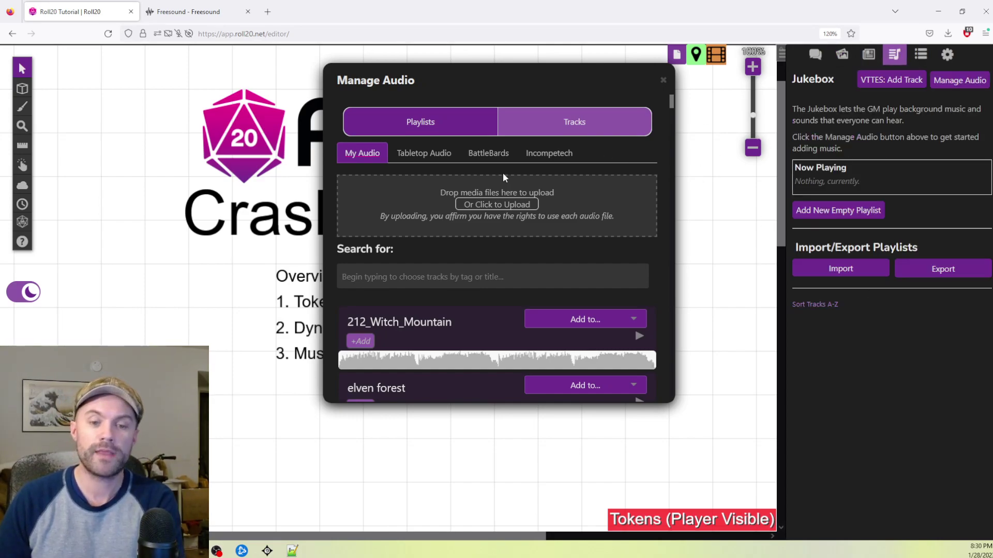
scroll(520, 288, down, 3)
scroll(563, 196, up, 3)
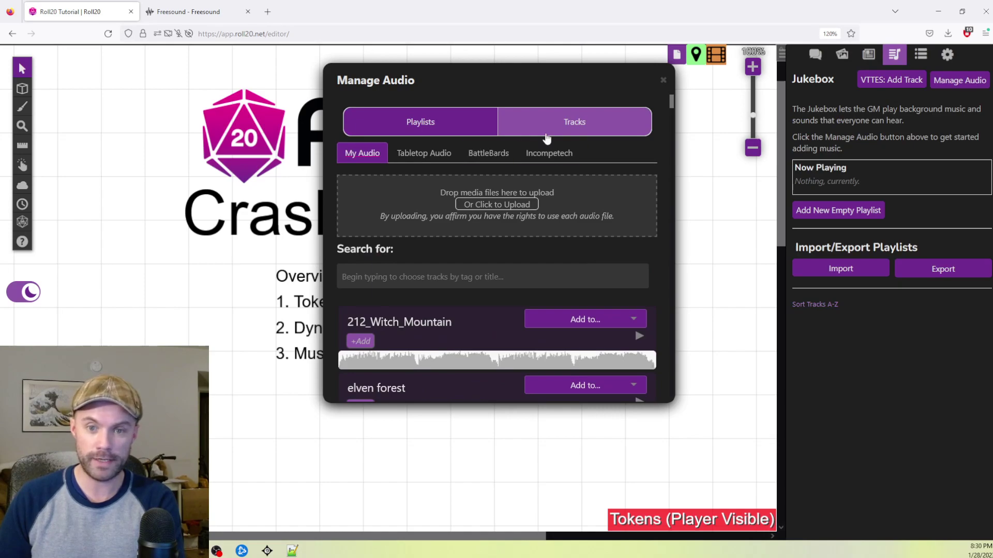
Browse the uploaded tracks in My Audio and open the destination choices for the 212_Witch_Mountain track.
scroll(517, 261, down, 5)
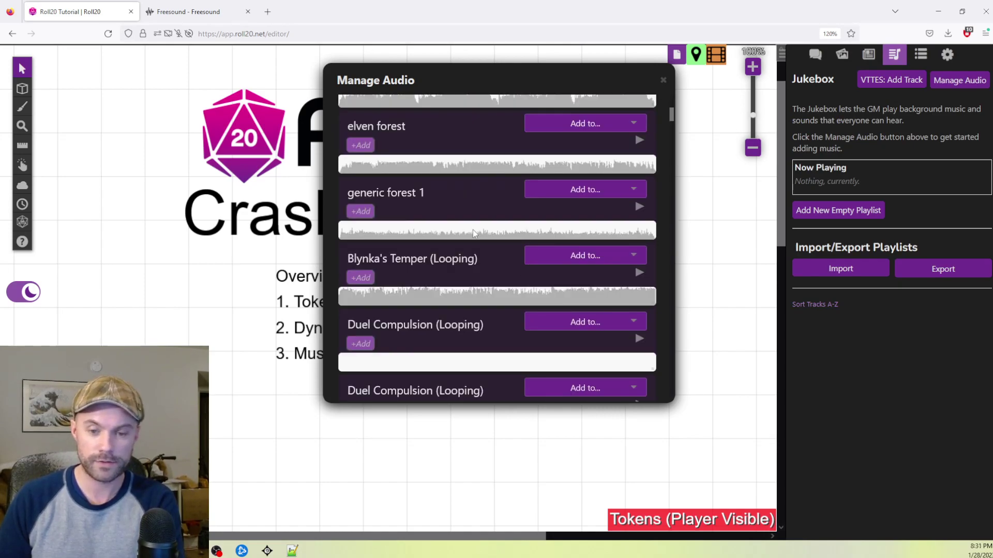
scroll(477, 254, down, 4)
scroll(496, 261, down, 4)
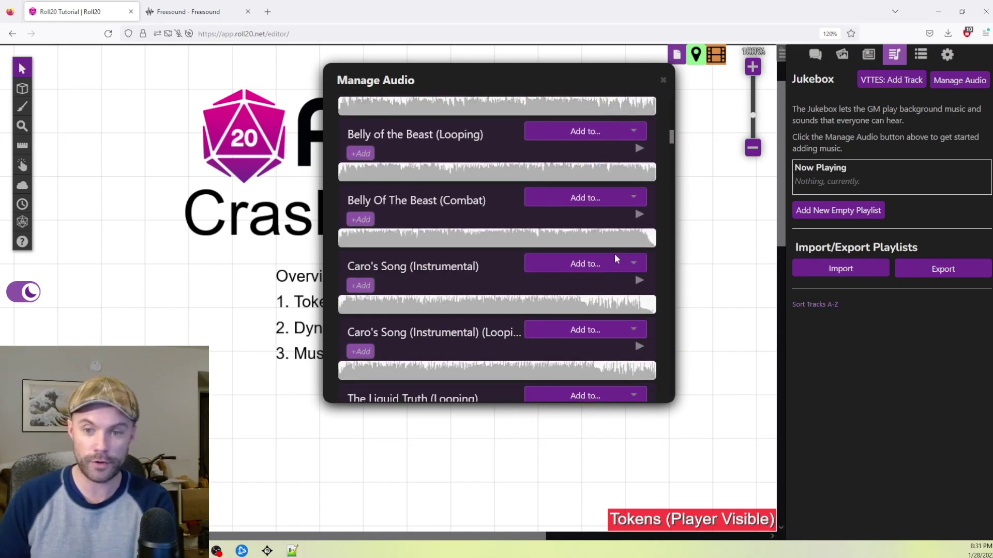
scroll(605, 249, up, 10)
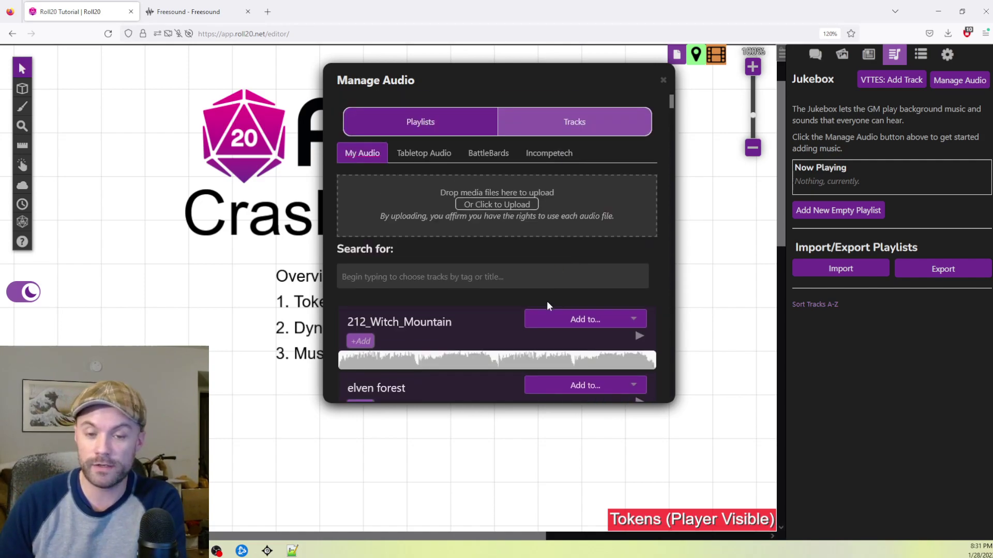
scroll(595, 302, down, 2)
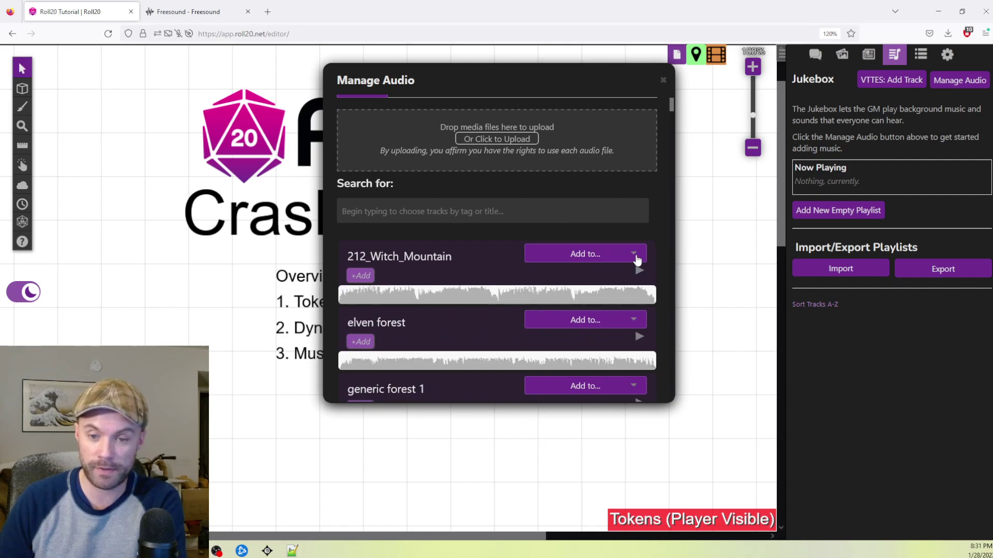
click(636, 256)
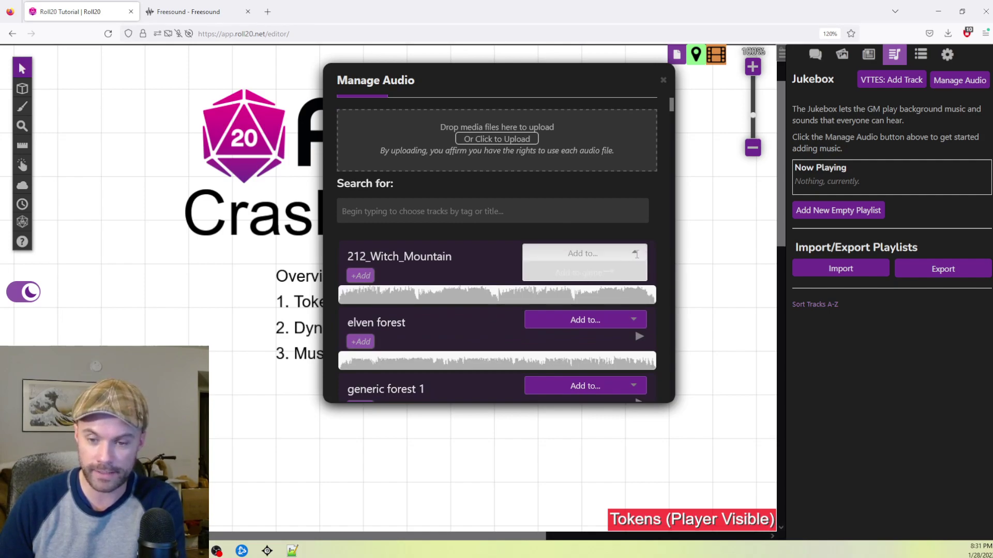
scroll(494, 248, up, 2)
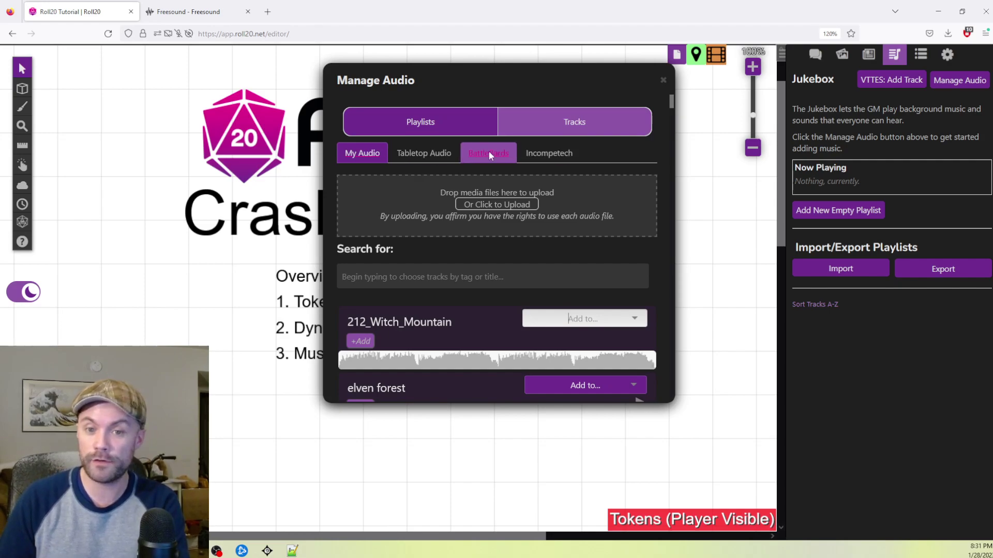
Look through the Tabletop Audio, BattleBards and Incompetech catalogues, including the tavern tracks in Tabletop Audio.
click(446, 154)
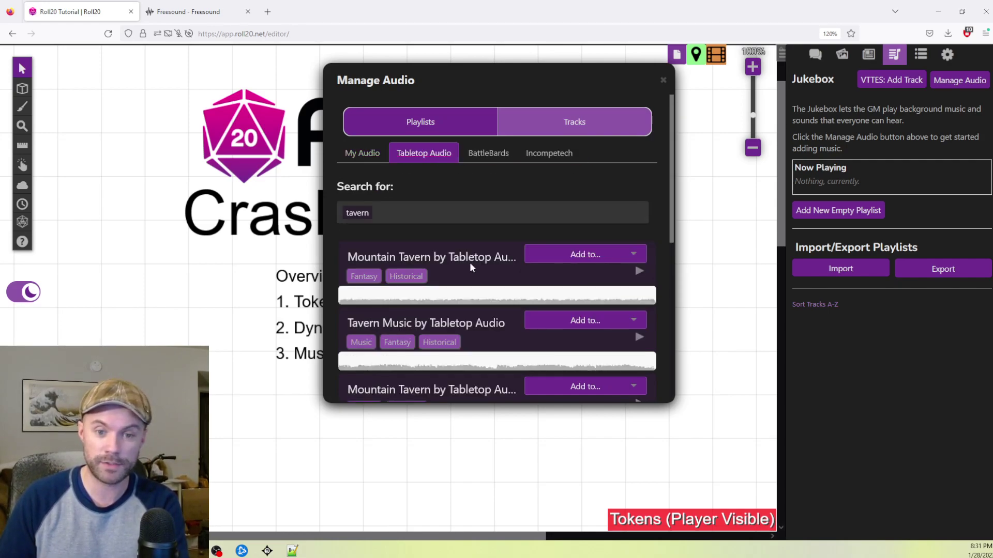
click(494, 154)
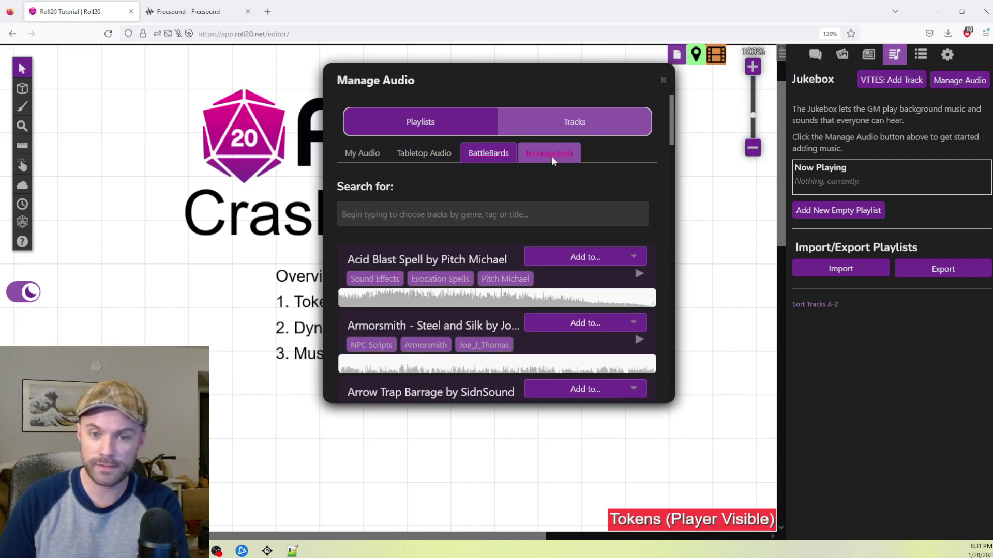
click(551, 155)
click(435, 153)
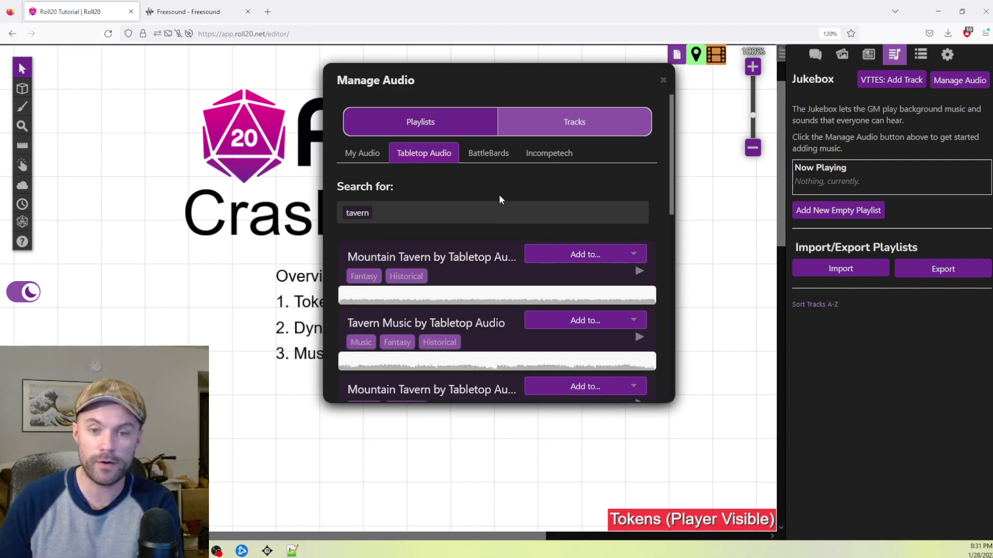
scroll(632, 279, down, 2)
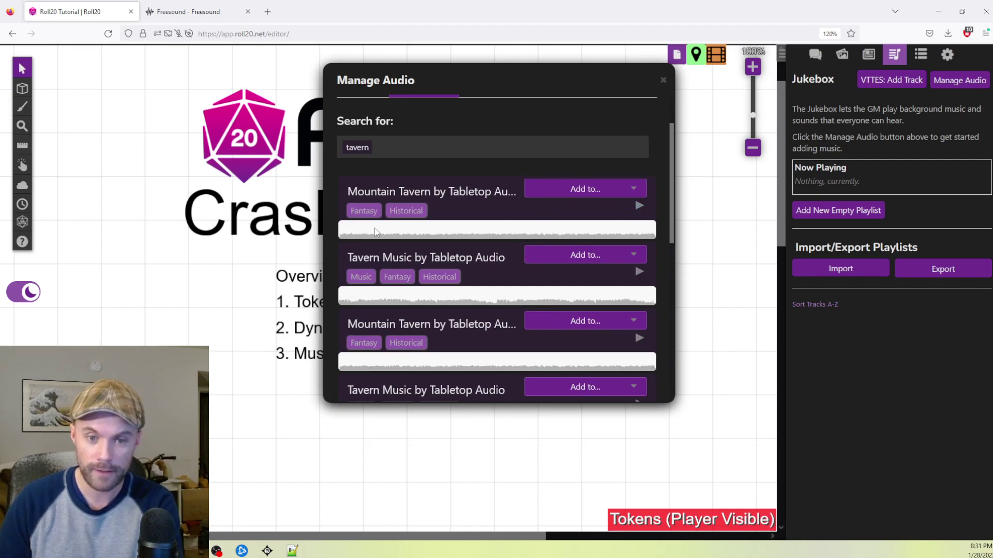
scroll(410, 288, down, 2)
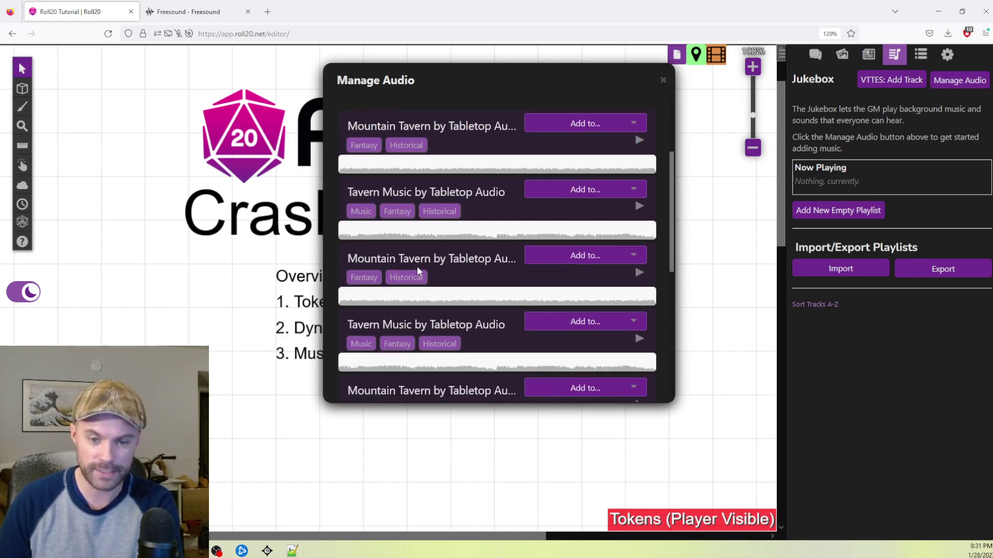
scroll(417, 265, up, 4)
click(502, 163)
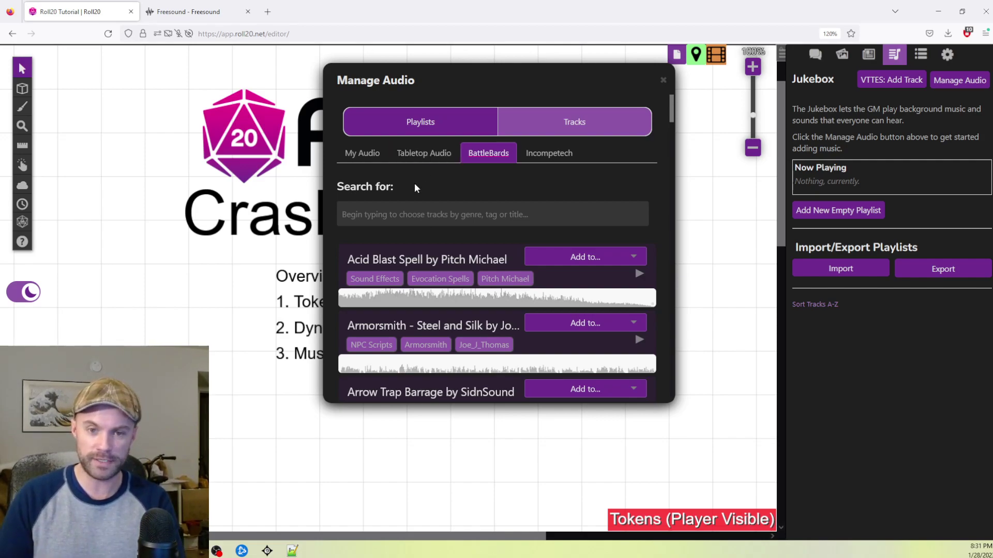
Remove the tavern search filter from Tabletop Audio and review the tags offered for searching.
click(427, 153)
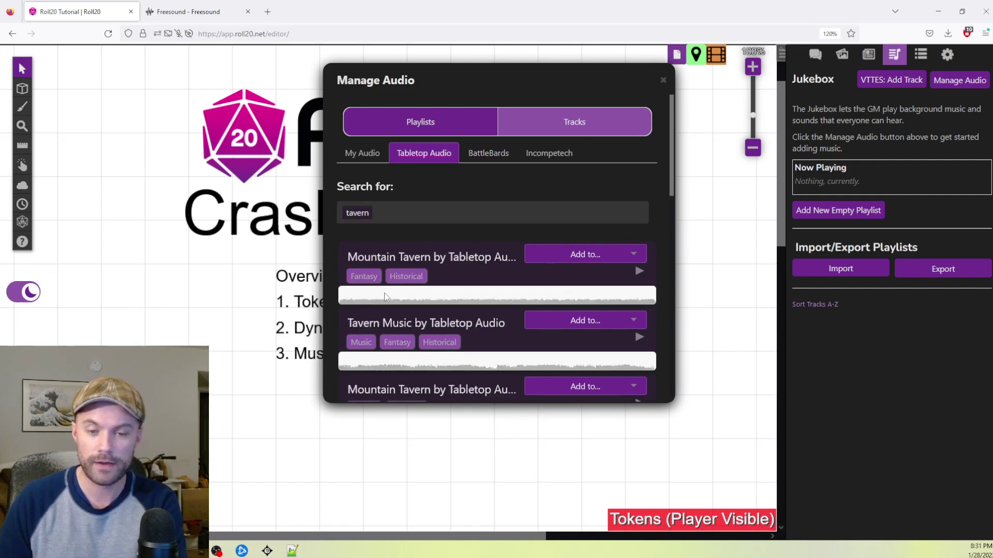
click(519, 207)
key(BackSpace)
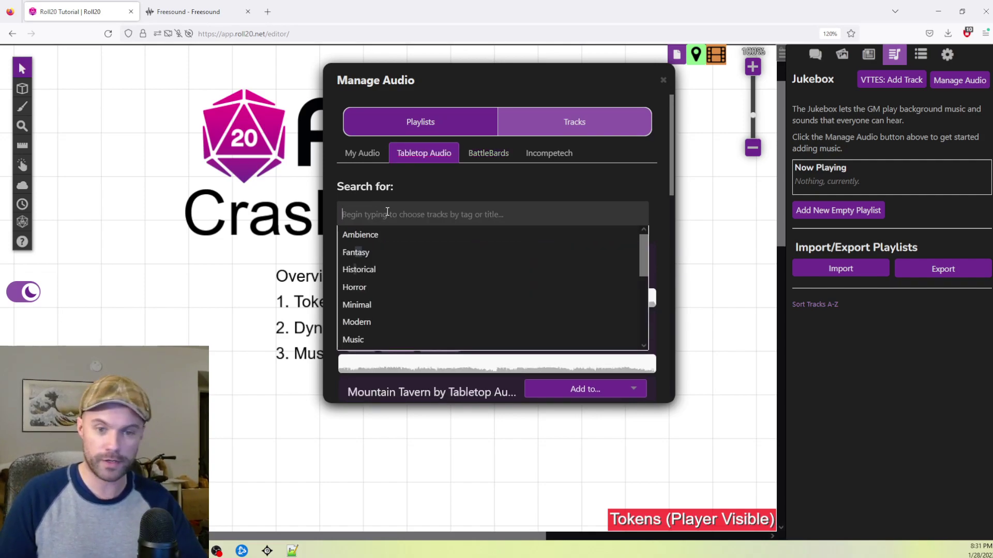
click(429, 209)
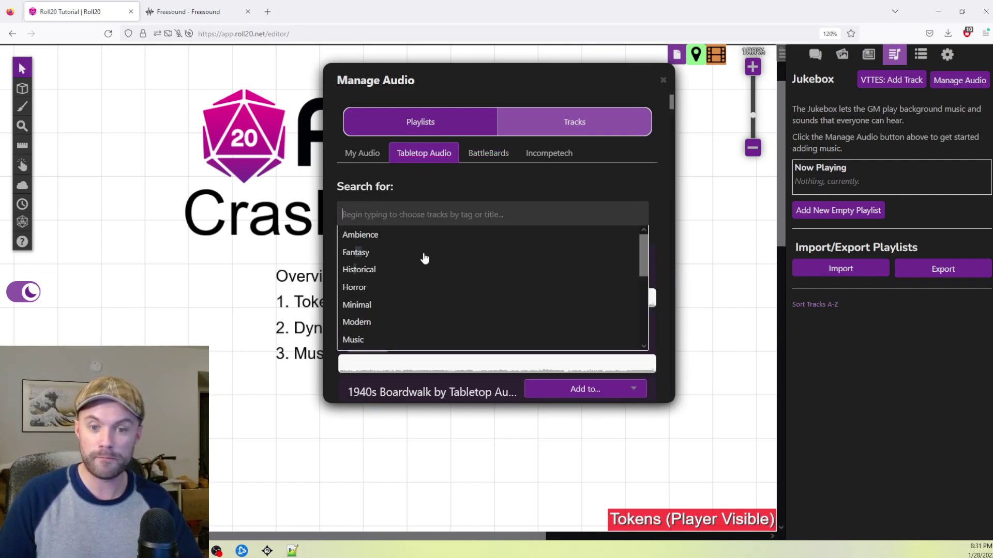
scroll(422, 263, down, 3)
scroll(419, 271, down, 5)
scroll(443, 234, up, 5)
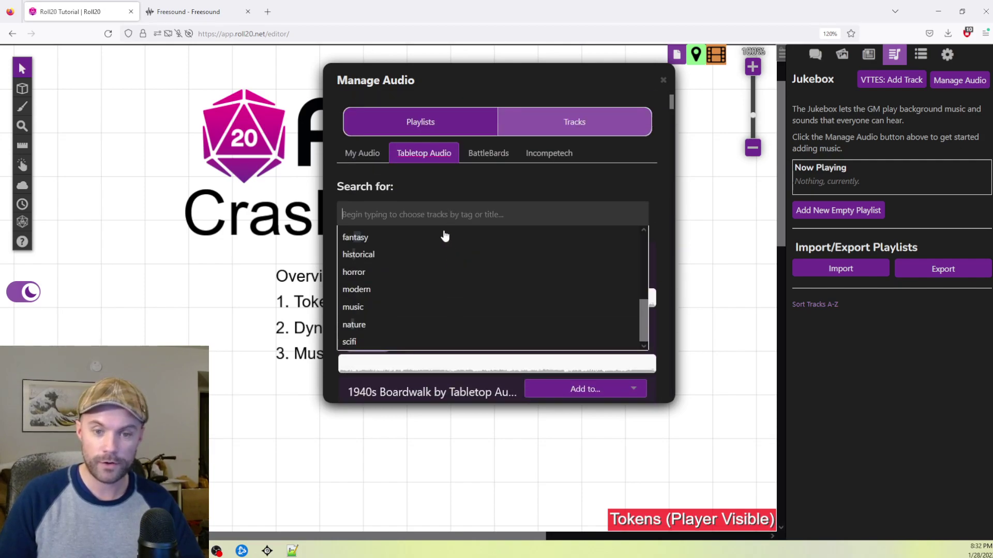
click(429, 196)
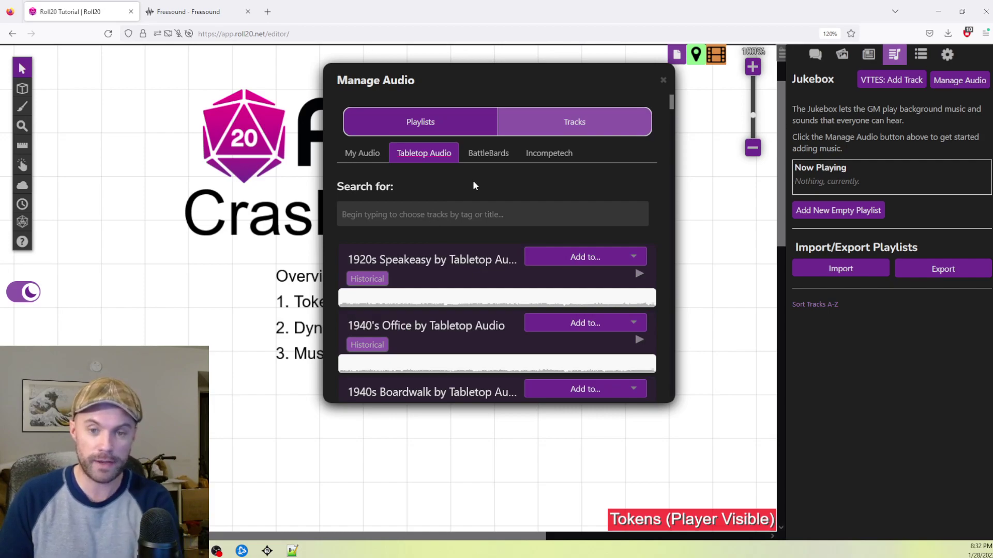
Compare the unfiltered track lists of BattleBards, Incompetech and Tabletop Audio.
click(488, 154)
click(557, 151)
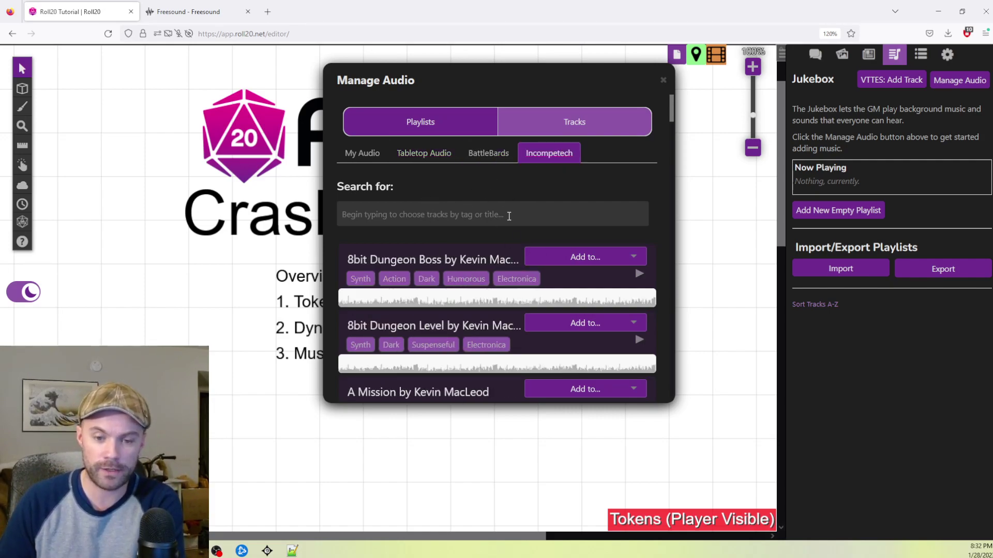
click(490, 158)
click(429, 155)
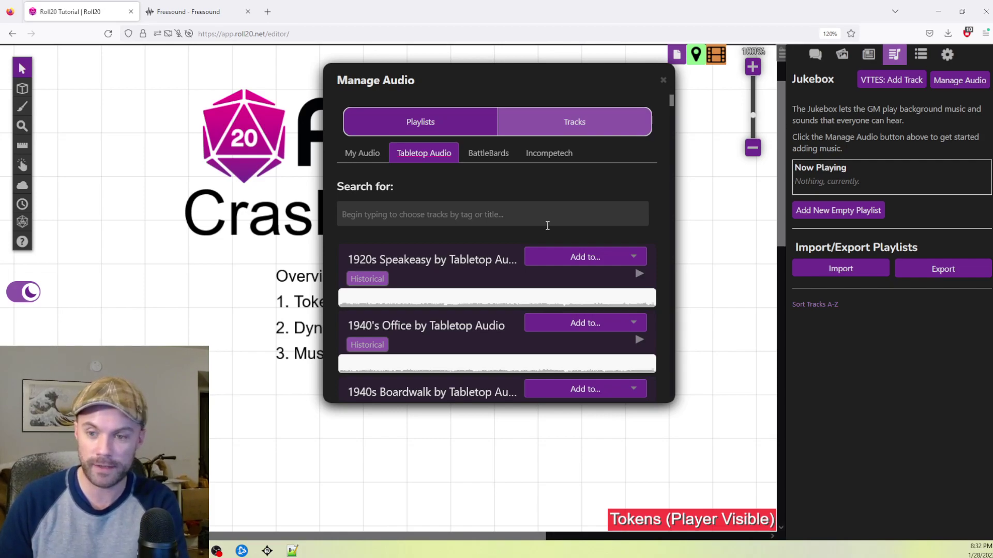
click(483, 158)
click(564, 156)
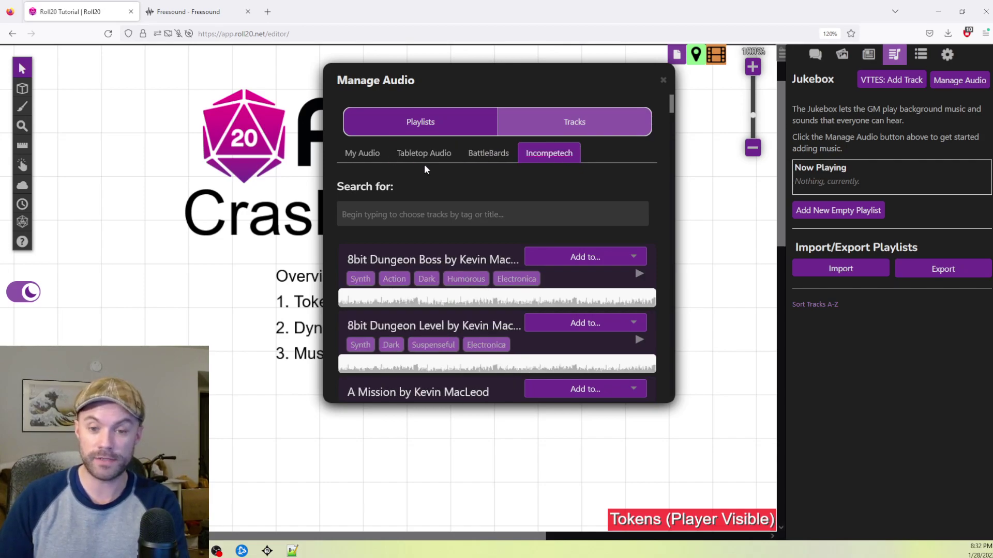
Add the uploaded track Belly Of The Beast (Combat) from My Audio to the jukebox.
click(366, 155)
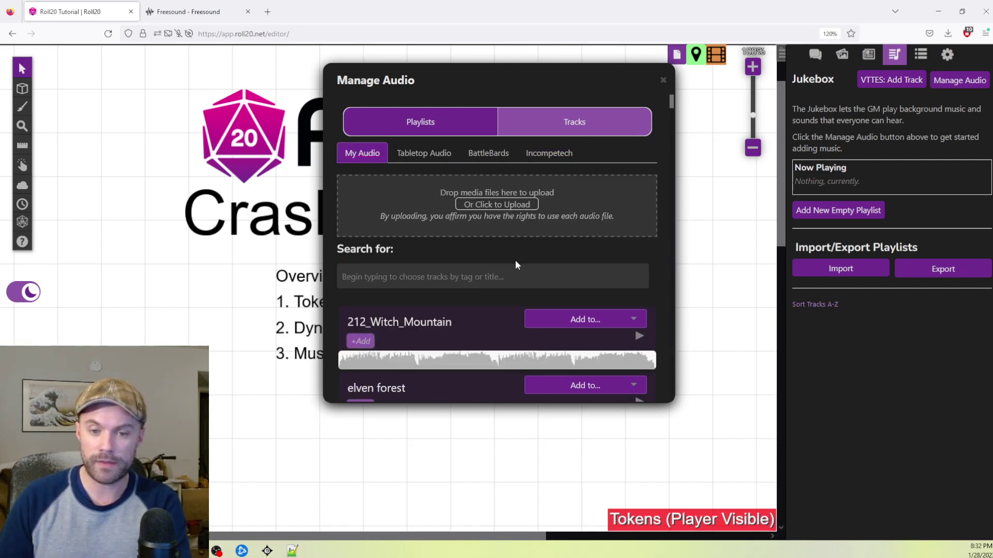
scroll(517, 261, down, 5)
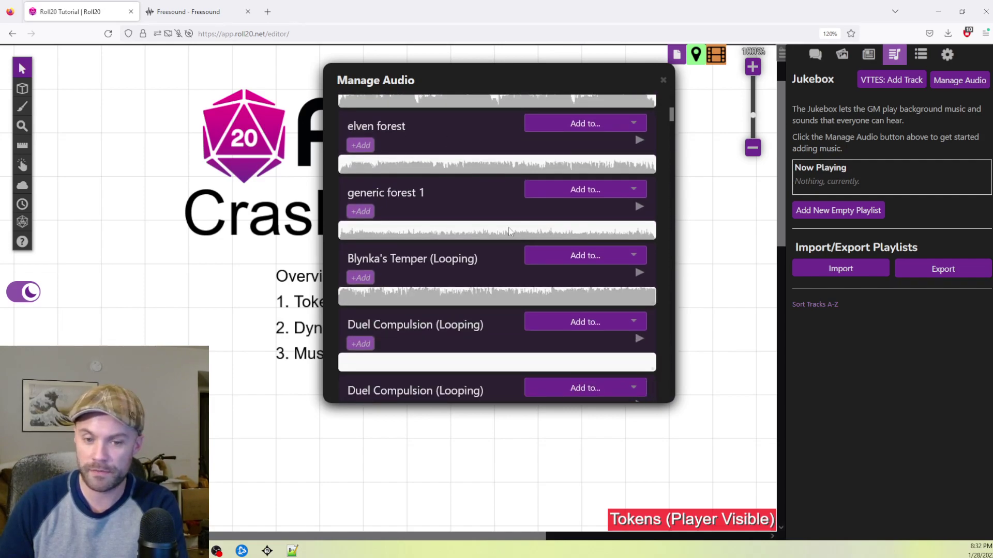
scroll(507, 238, down, 1)
scroll(509, 259, down, 1)
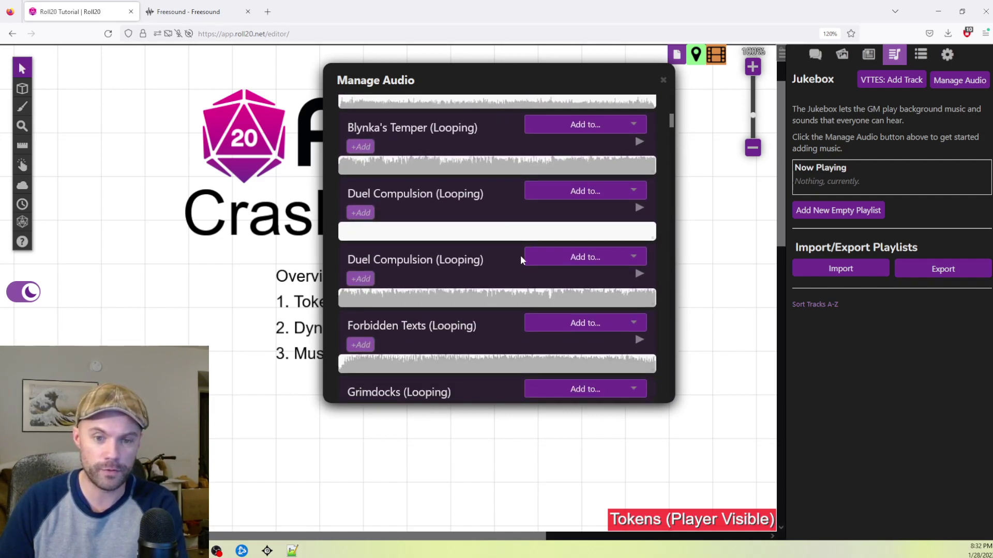
scroll(510, 248, down, 3)
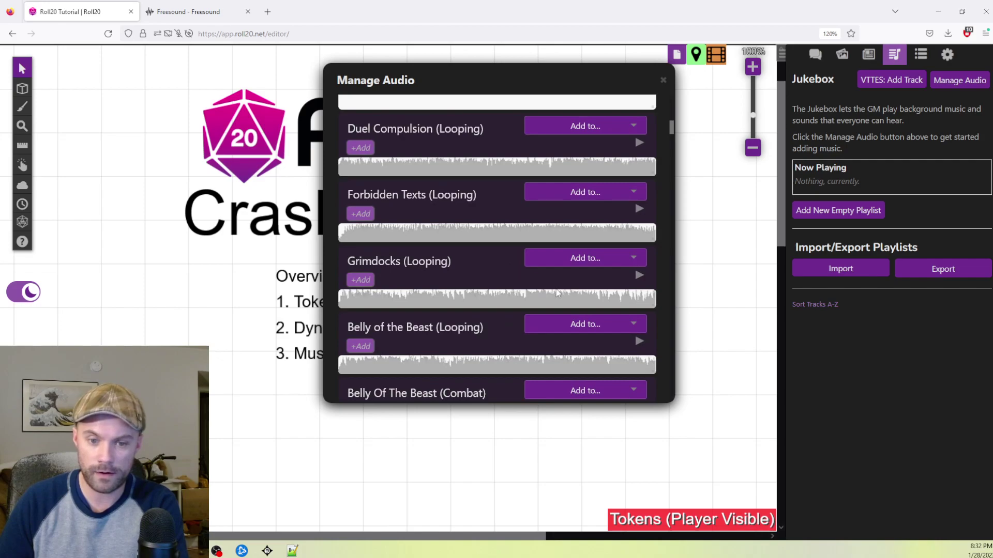
click(639, 331)
click(582, 344)
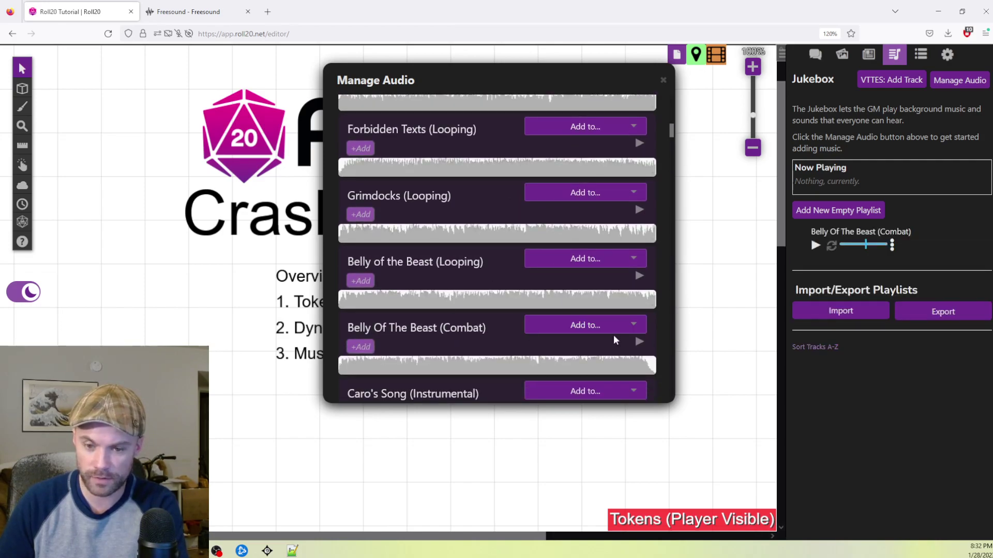
Add Caro's Song (Instrumental) (Looping) from the My Audio tracks to the jukebox.
scroll(564, 274, up, 2)
scroll(548, 266, up, 10)
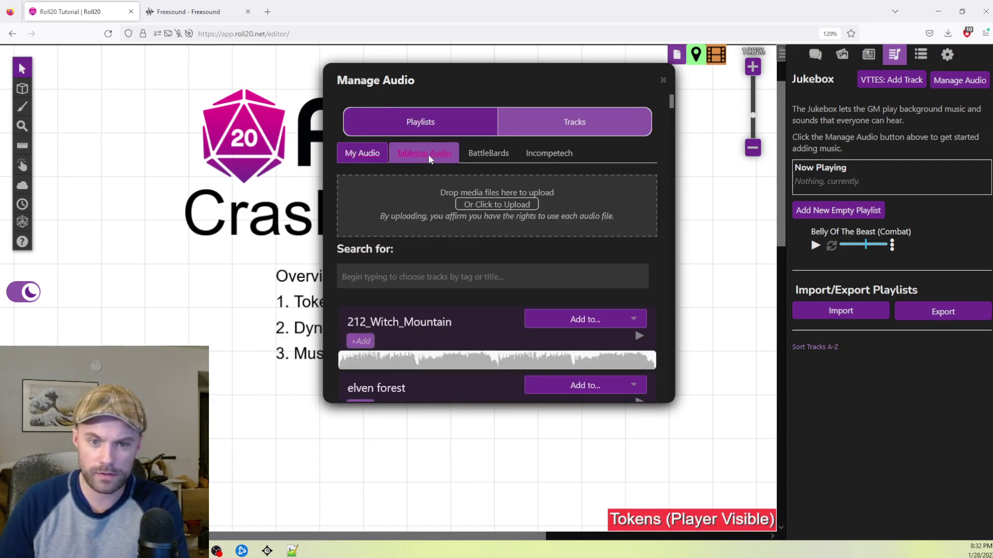
scroll(545, 293, down, 10)
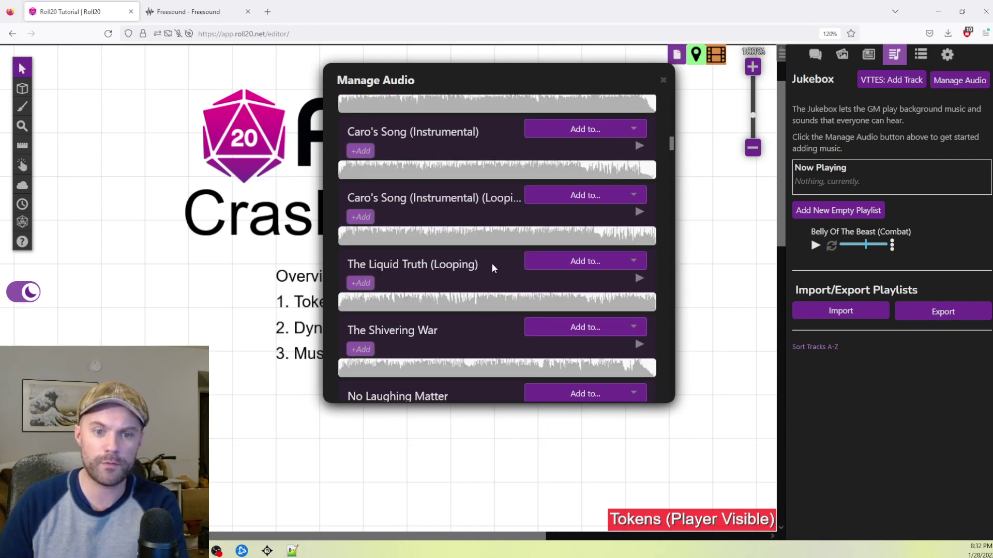
click(630, 195)
click(589, 216)
Search the Tabletop Audio catalogue for mall and add Shopping Mall by Tabletop Audio to the jukebox.
scroll(466, 275, down, 6)
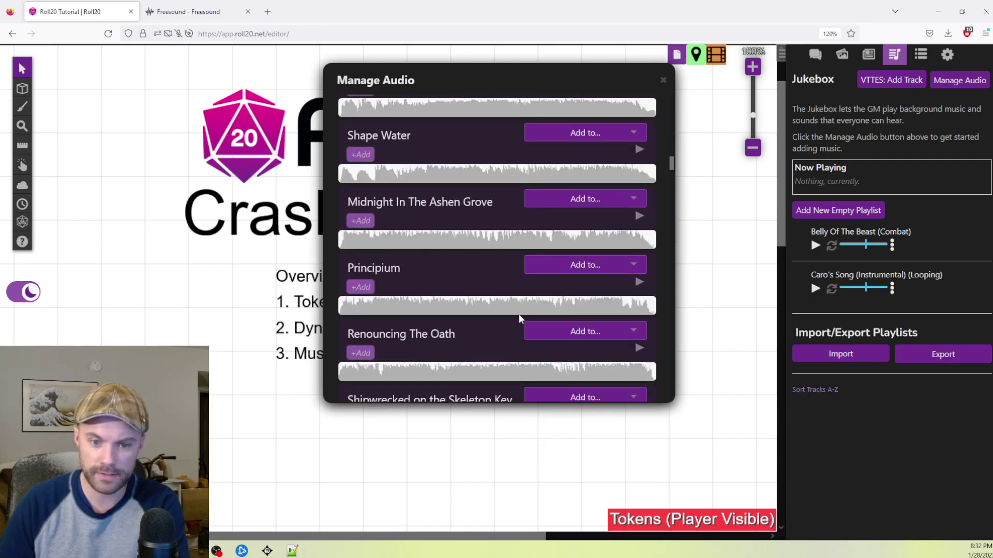
scroll(529, 315, down, 5)
scroll(471, 255, up, 12)
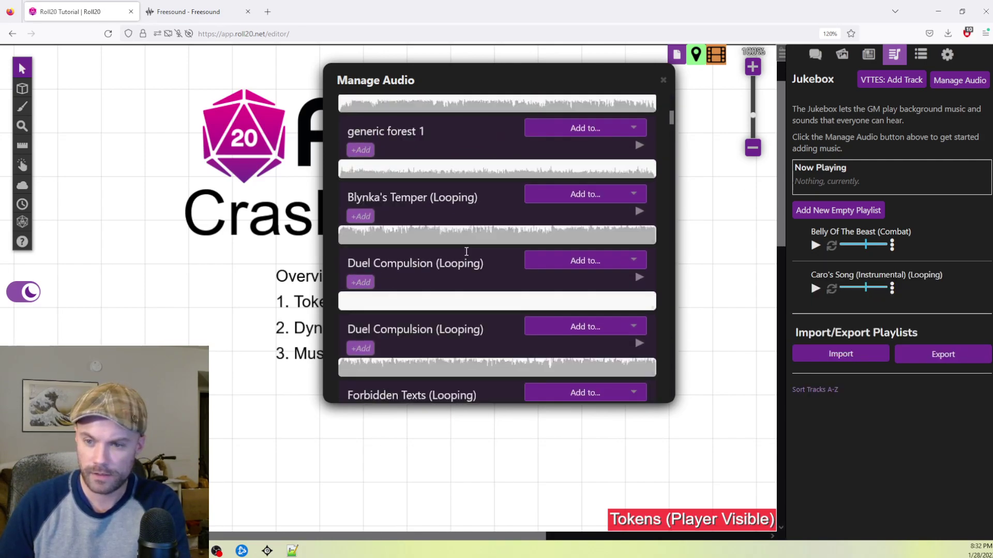
scroll(467, 250, up, 5)
click(426, 152)
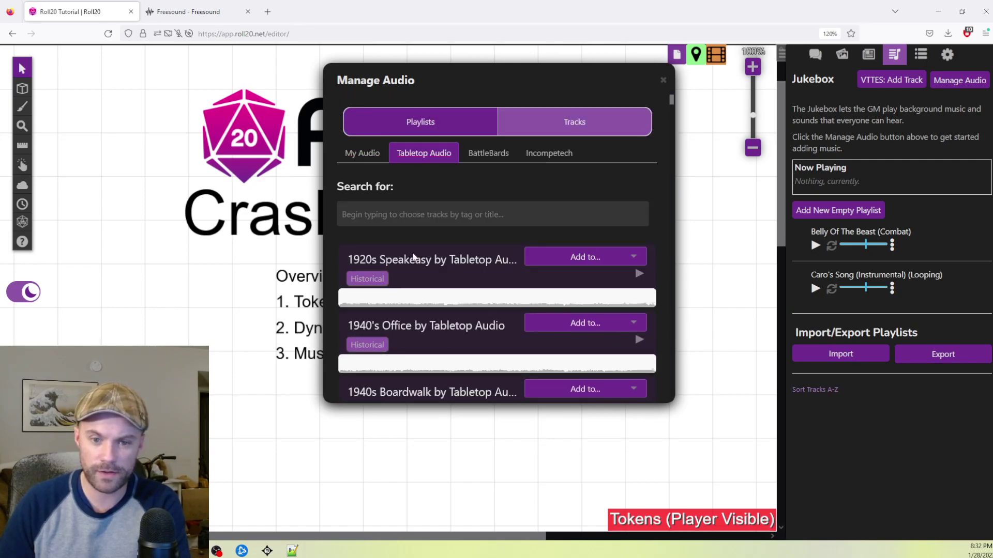
click(460, 216)
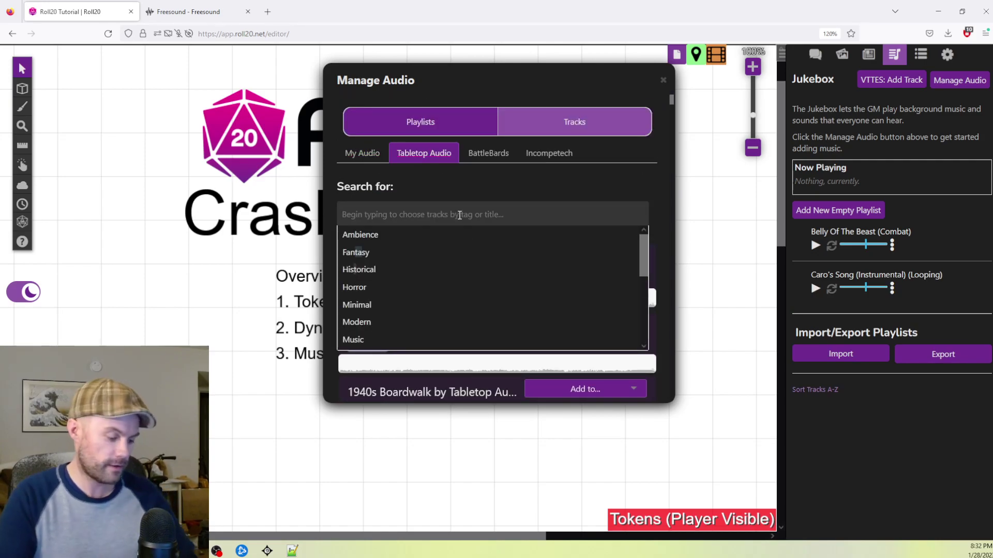
text(mall)
key(Return)
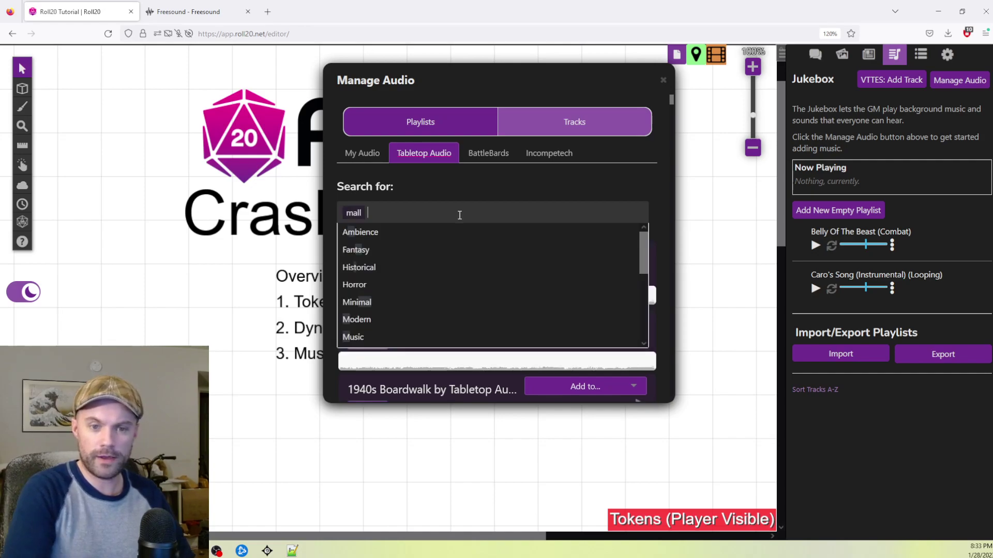
click(462, 179)
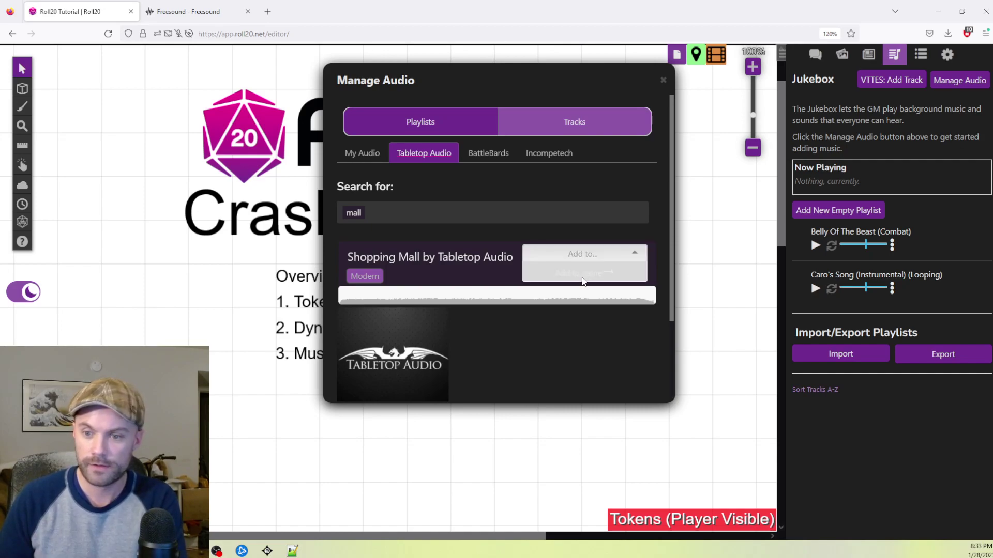
click(582, 282)
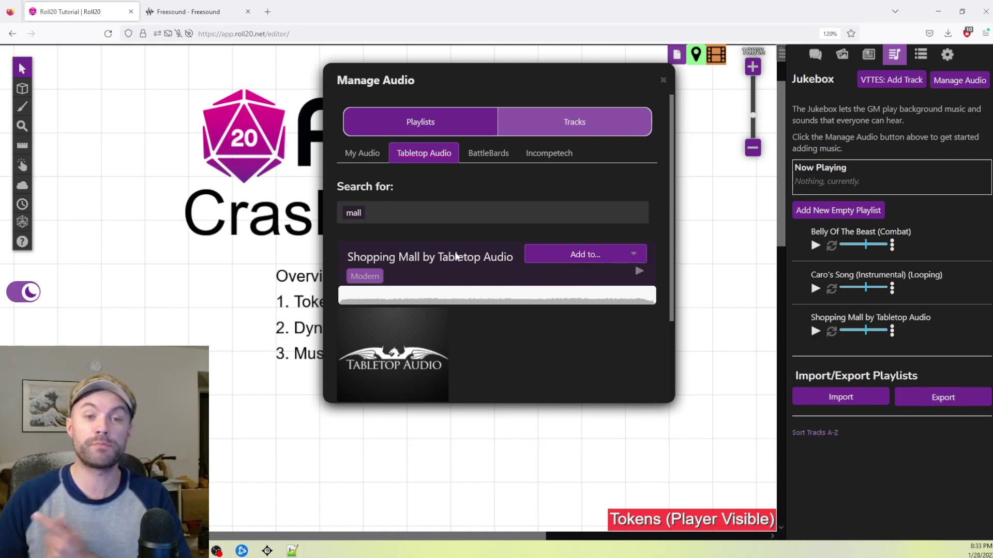
Remove the mall search filter from Tabletop Audio, return to My Audio and close the audio manager.
click(415, 217)
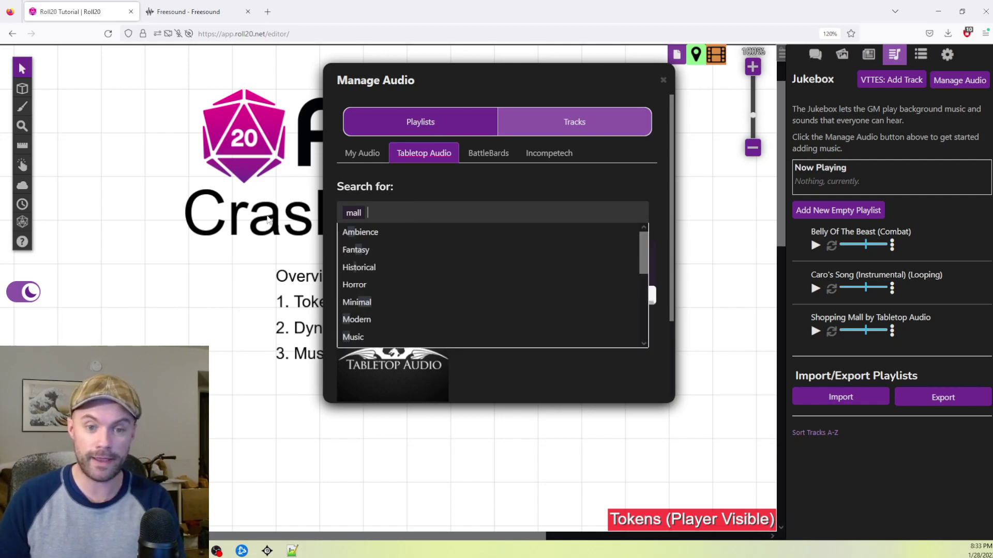
key(BackSpace)
click(470, 187)
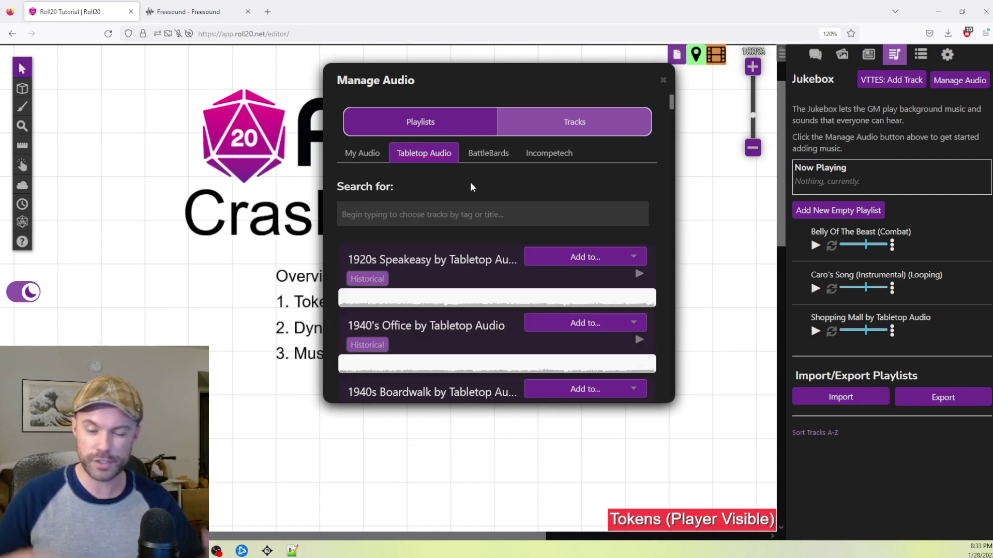
click(371, 164)
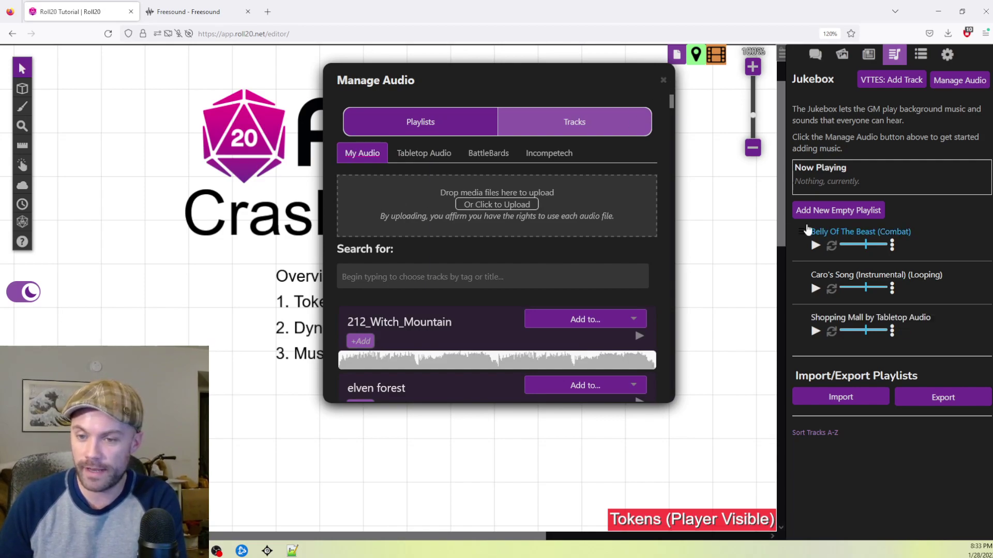
click(662, 80)
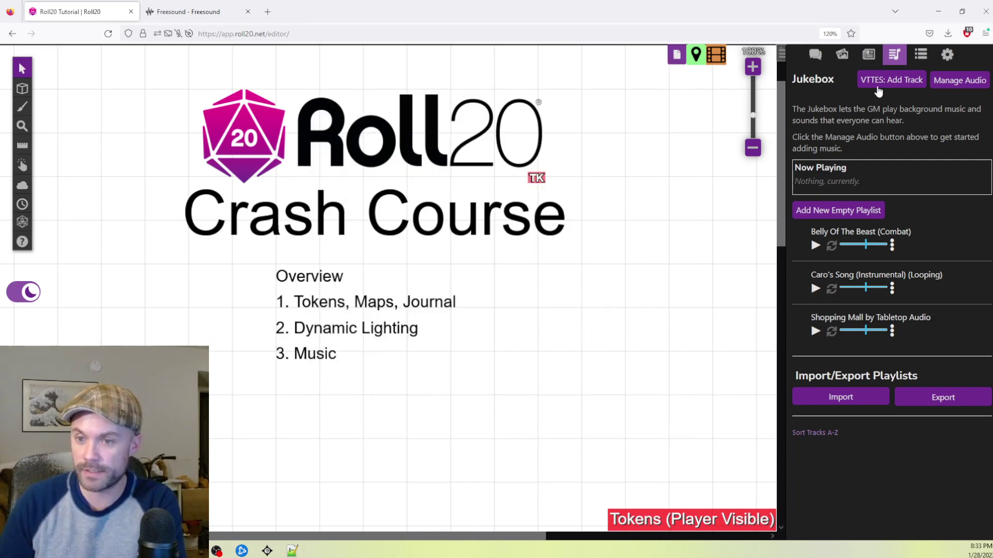
click(959, 81)
click(662, 81)
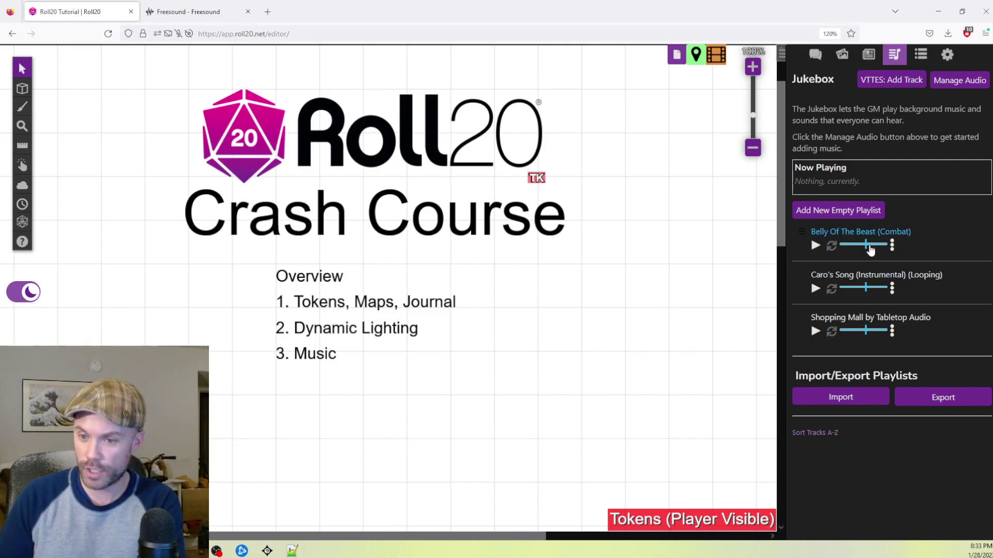
Adjust the volumes of Belly Of The Beast (Combat) and Caro's Song (Instrumental) (Looping) to around half.
drag(856, 250, 859, 250)
drag(856, 287, 862, 288)
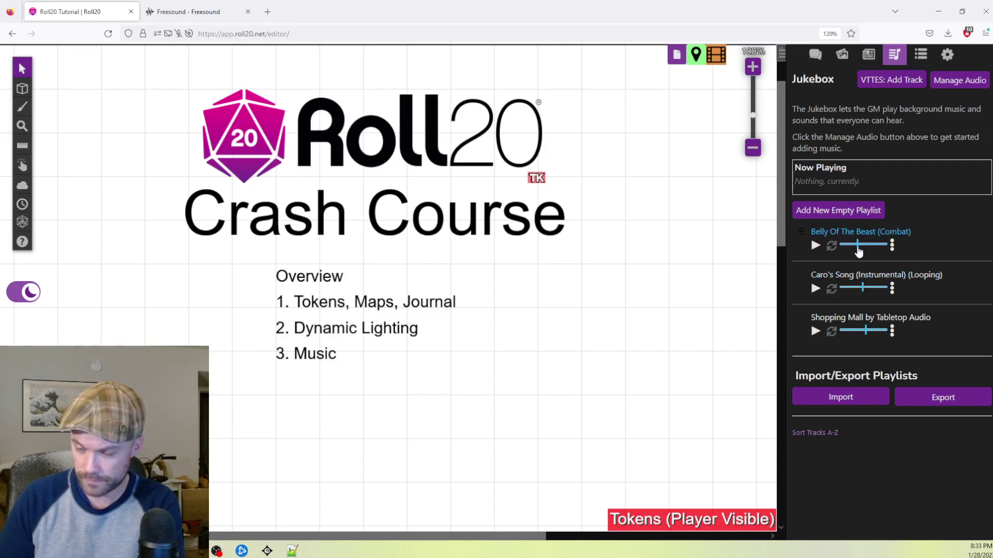
drag(860, 250, 863, 250)
drag(862, 288, 864, 288)
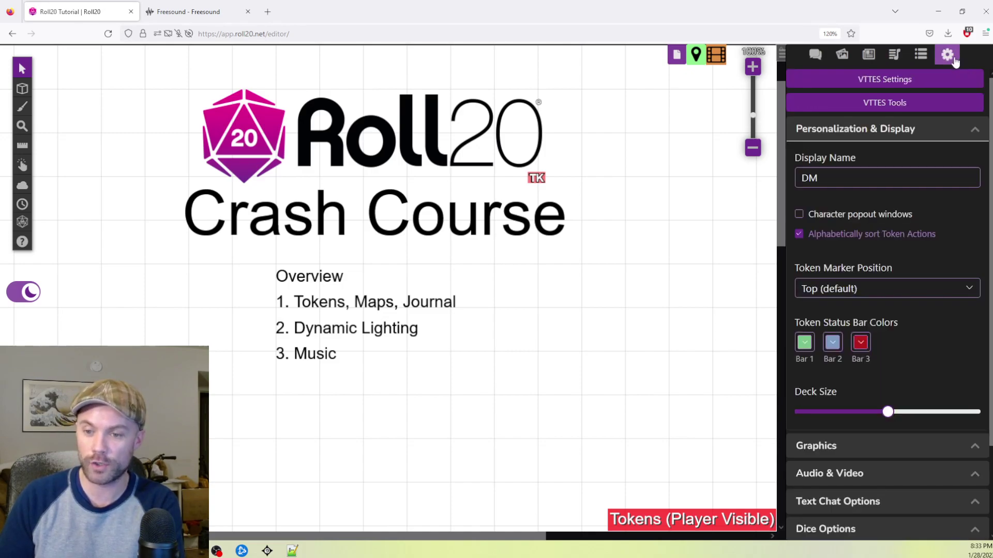
Look at the master music volume level in the Audio & Video settings.
click(951, 57)
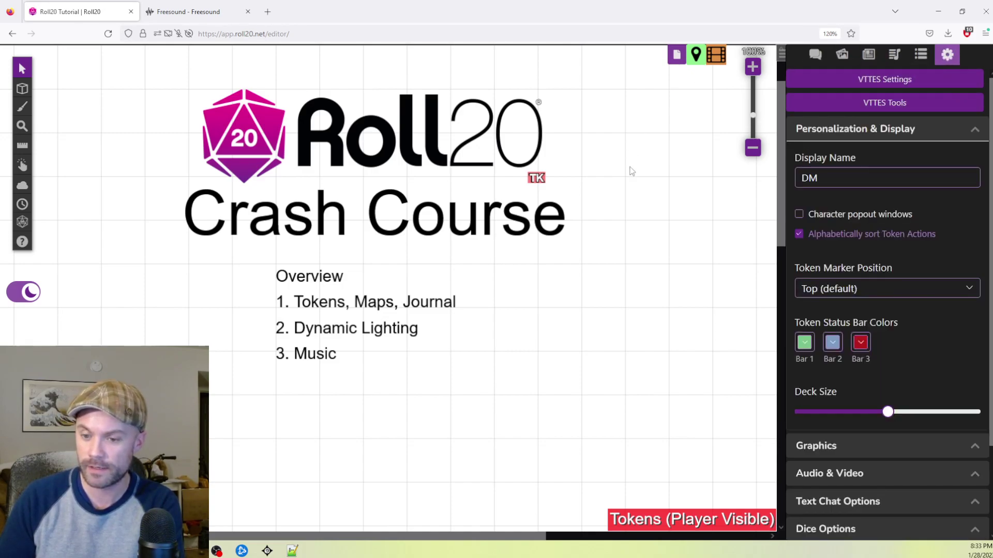
click(960, 479)
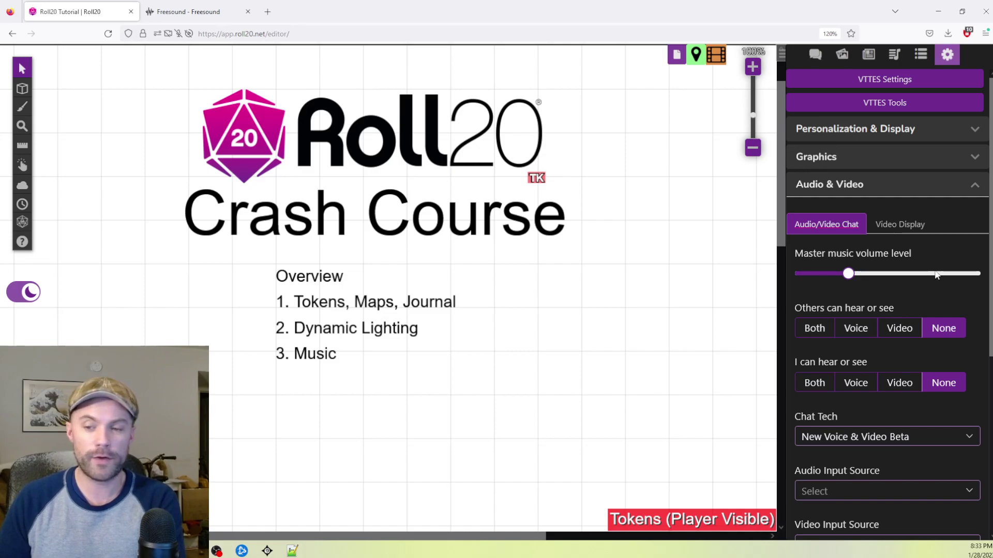
mouse_move(846, 274)
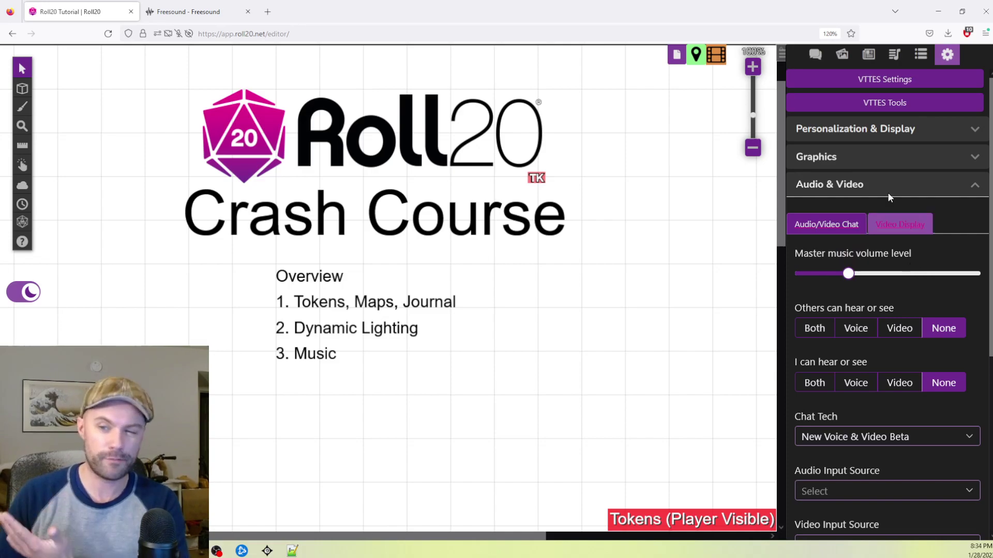
Lower the jukebox volume of Belly Of The Beast (Combat) to about a quarter and briefly play the track before stopping it.
click(891, 58)
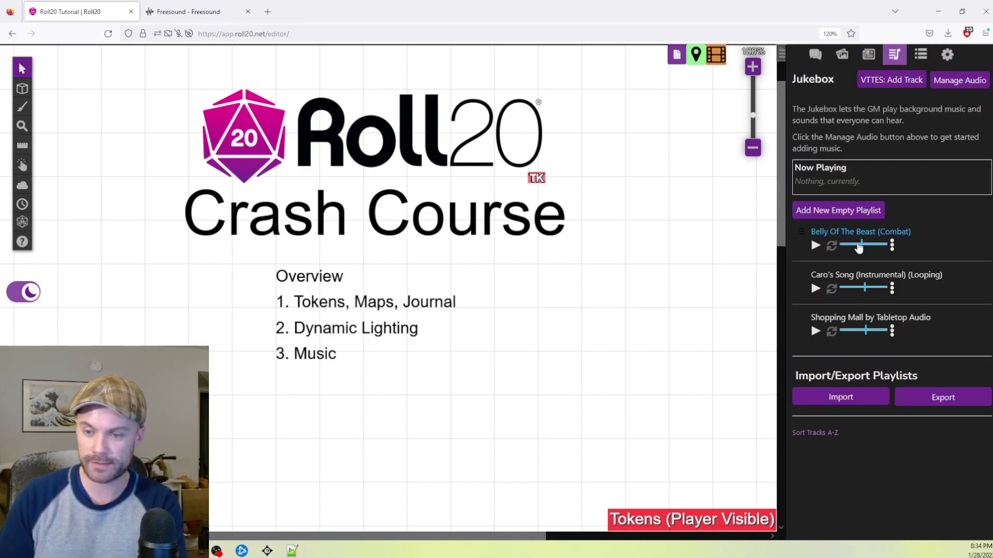
drag(858, 250, 854, 251)
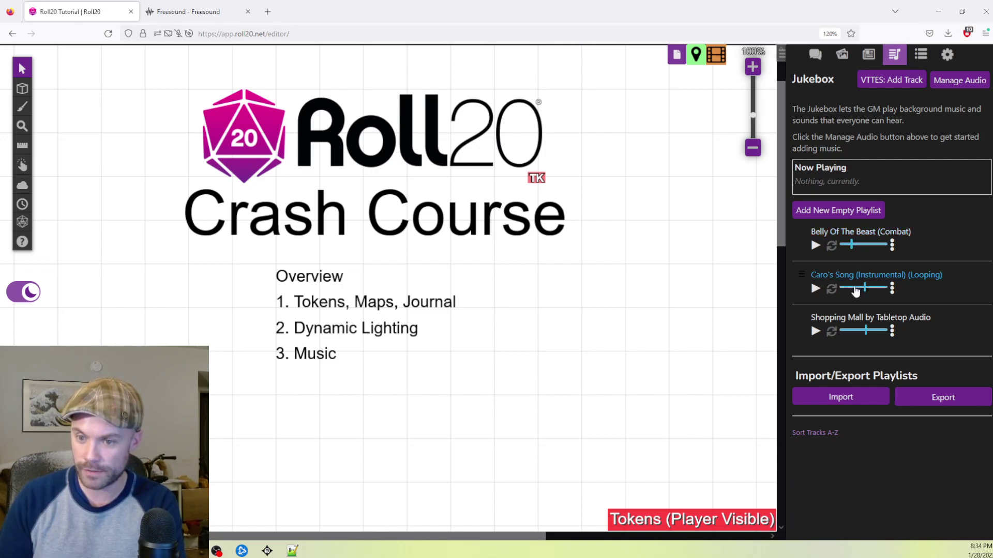
click(815, 245)
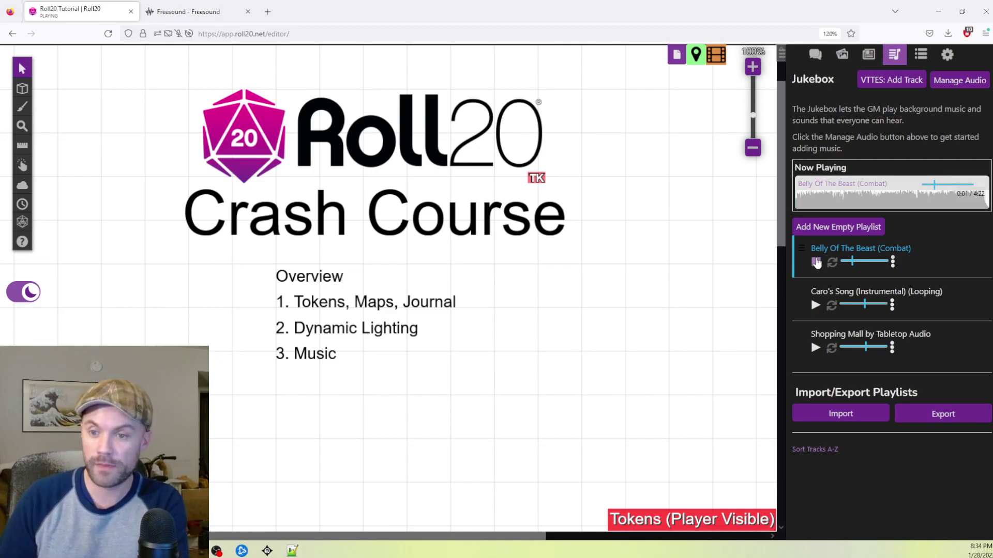
click(834, 248)
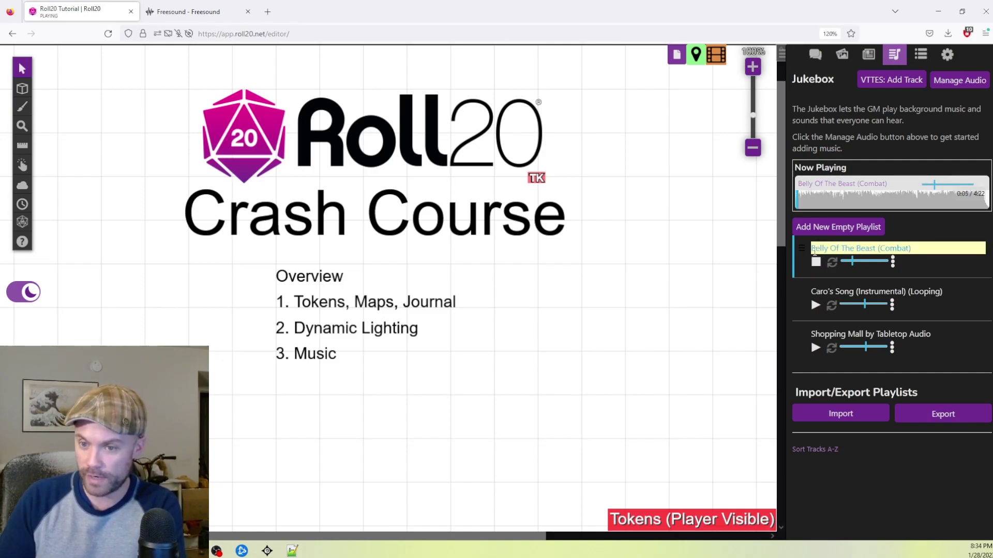
click(815, 262)
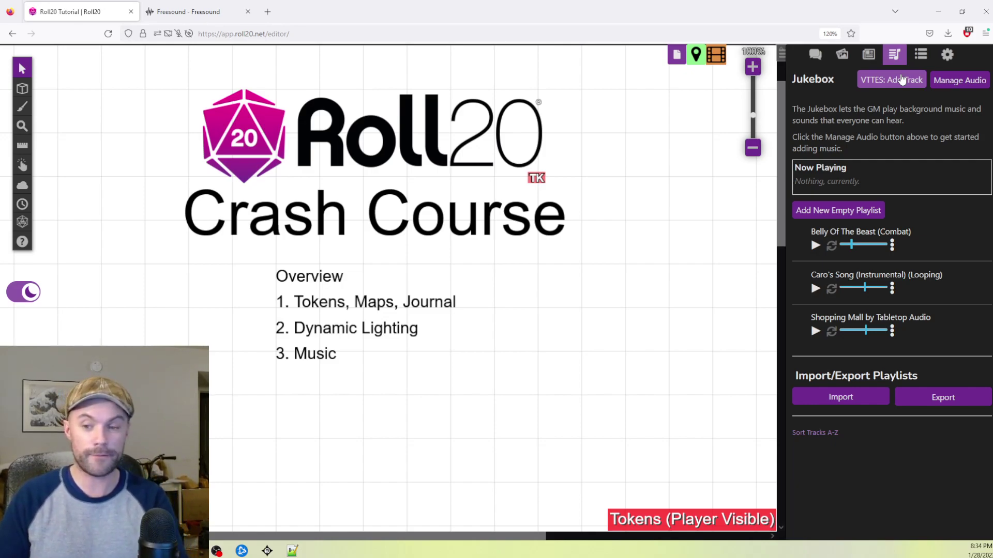
Create a new empty jukebox playlist named Environmental Tracks.
click(859, 213)
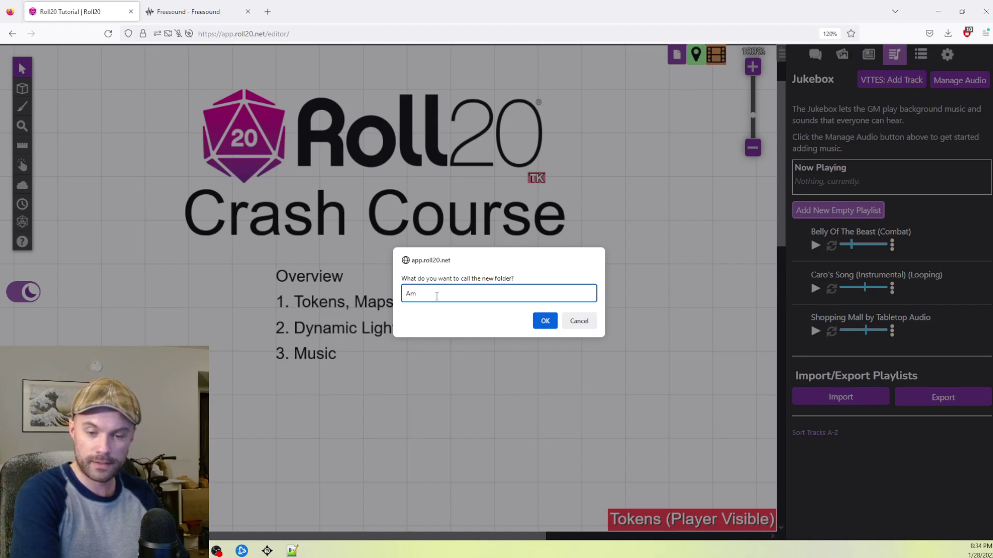
text(Am)
key(BackSpace)
key(BackSpace)
text(En)
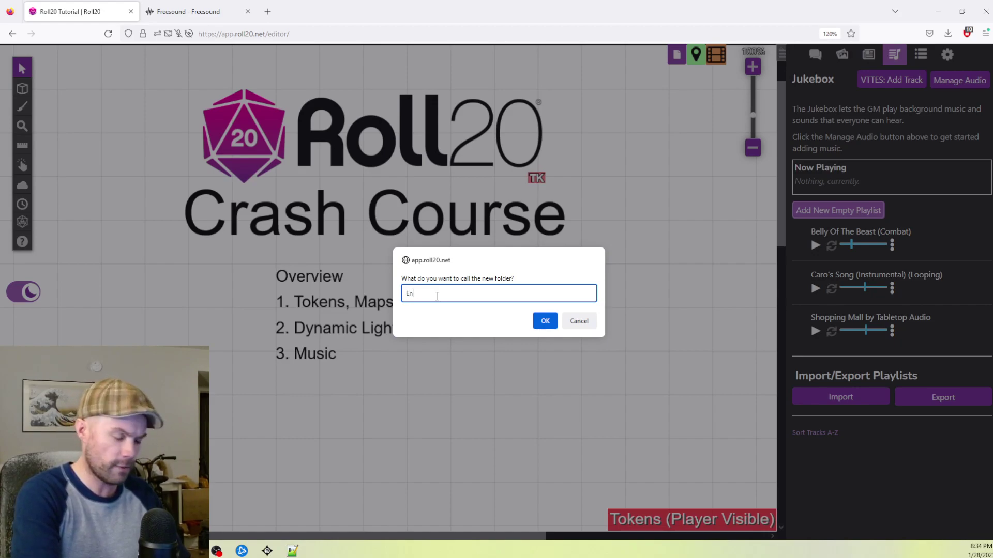
text(vironmental Tracks)
key(Return)
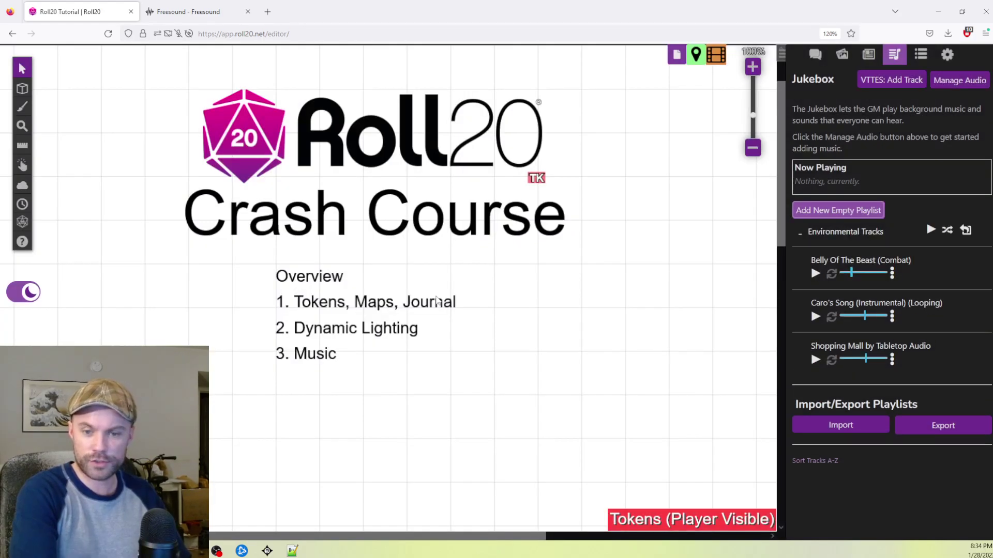
Move Belly Of The Beast (Combat), Caro's Song (Instrumental) (Looping) and Shopping Mall by Tabletop Audio into the Environmental Tracks playlist.
drag(838, 255, 810, 264)
click(32, 292)
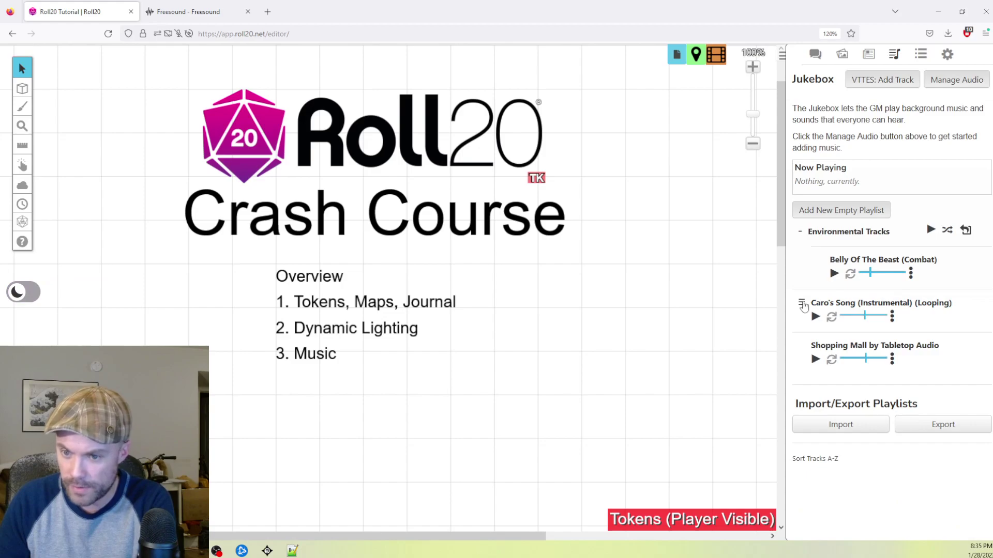
mouse_move(802, 306)
mouse_down()
mouse_move(808, 287)
mouse_move(817, 305)
mouse_up()
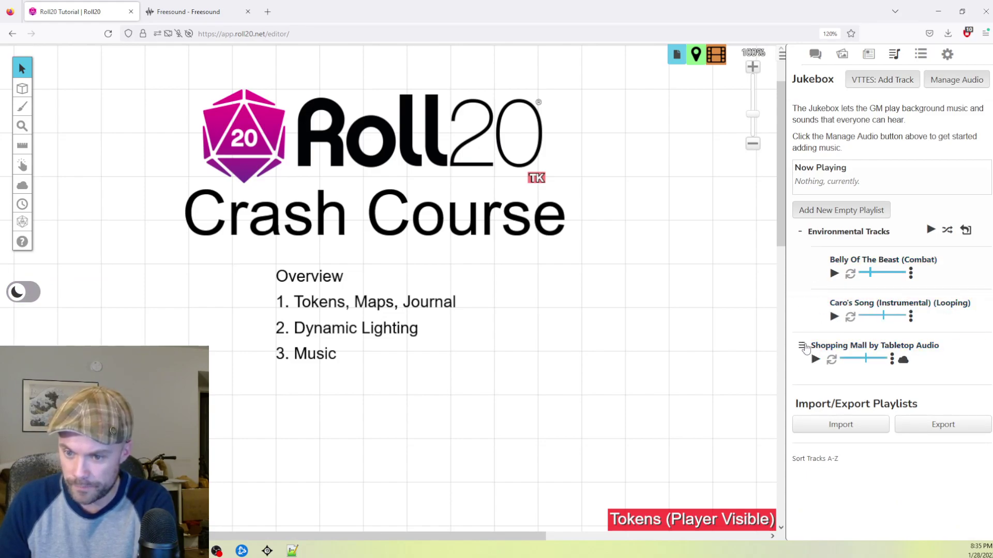
drag(803, 346, 838, 337)
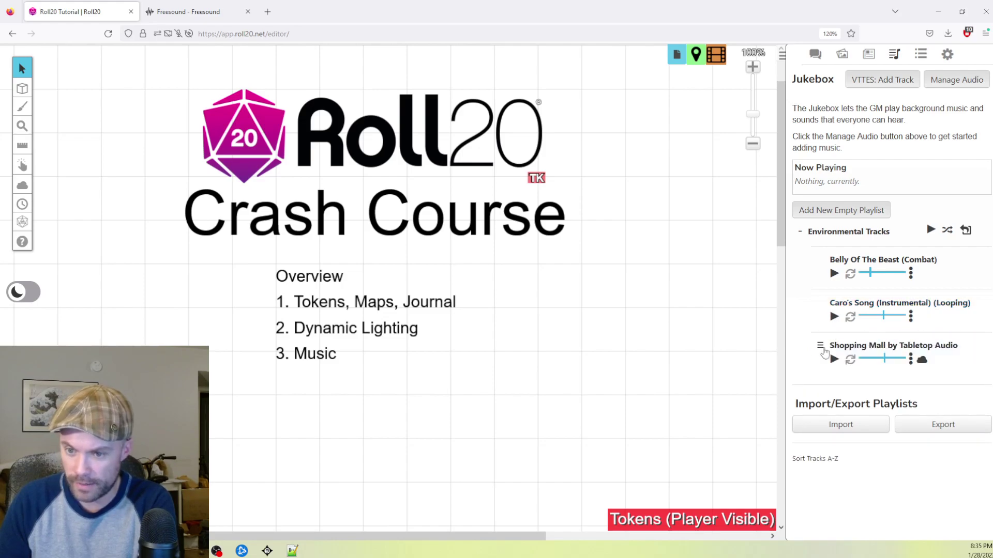
click(21, 292)
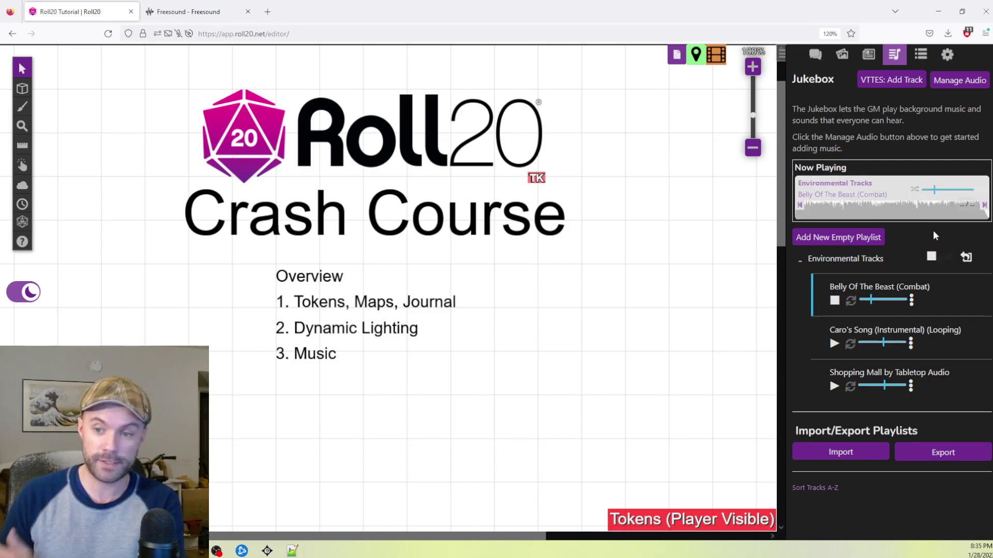
Briefly play and stop the Environmental Tracks playlist, and cycle through its playback modes to set it to Simulplay.
click(929, 231)
click(931, 258)
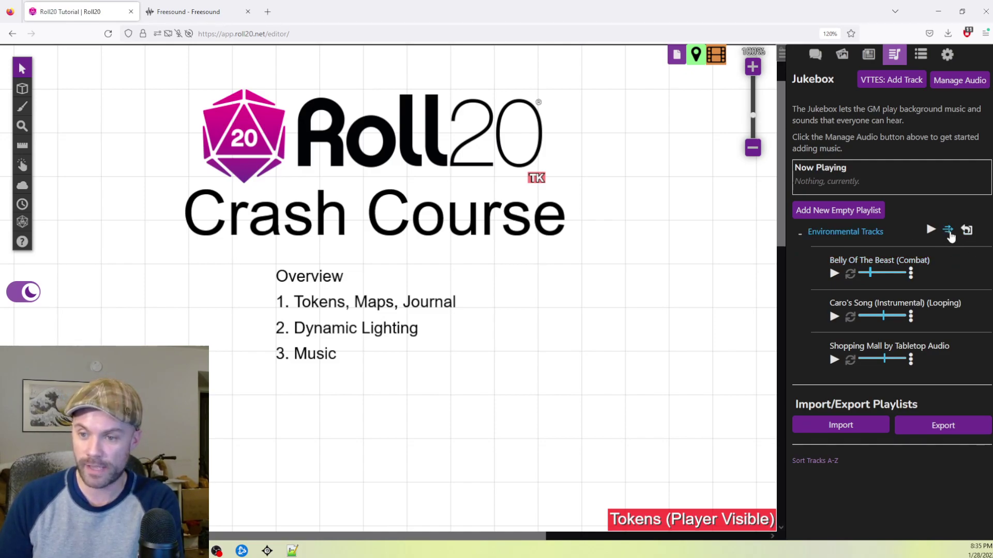
click(950, 234)
click(947, 232)
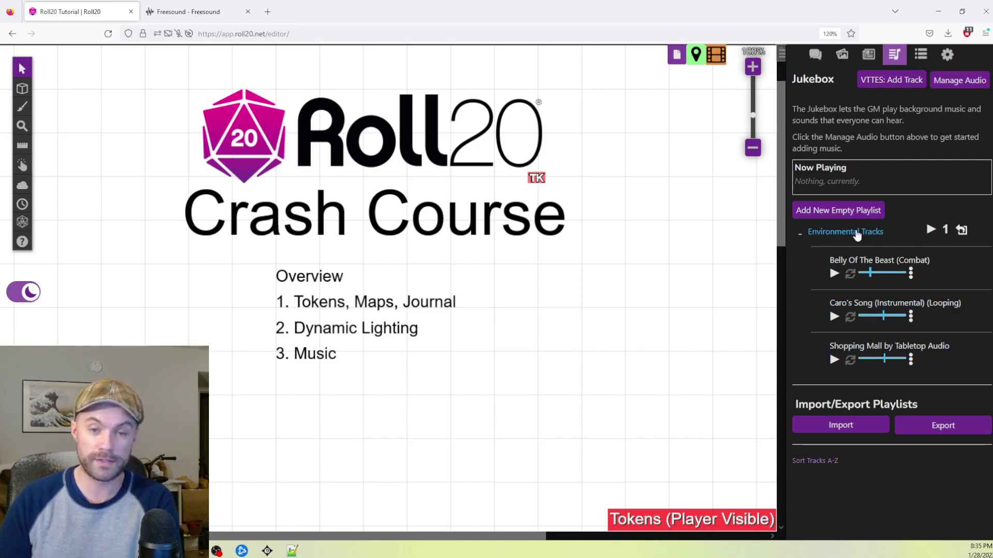
click(946, 232)
click(946, 232)
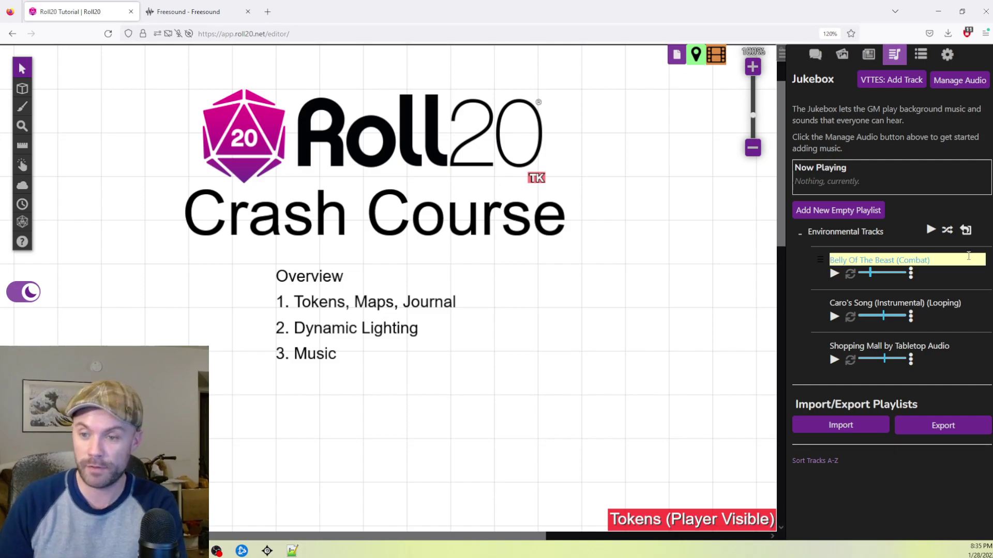
click(948, 232)
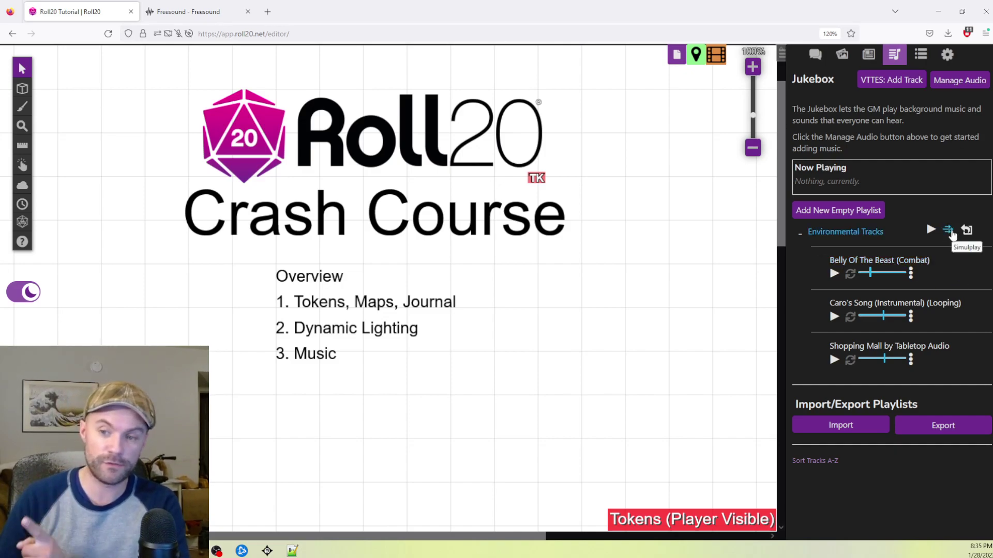
Switch the Environmental Tracks playlist from Simulplay to loop mode, and toggle looping on and off for Belly Of The Beast (Combat).
click(949, 231)
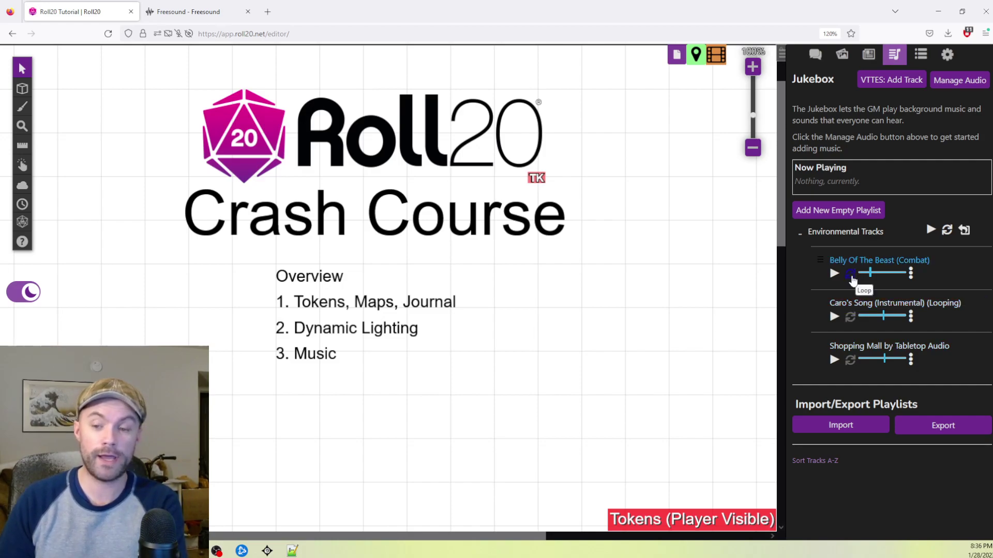
click(850, 274)
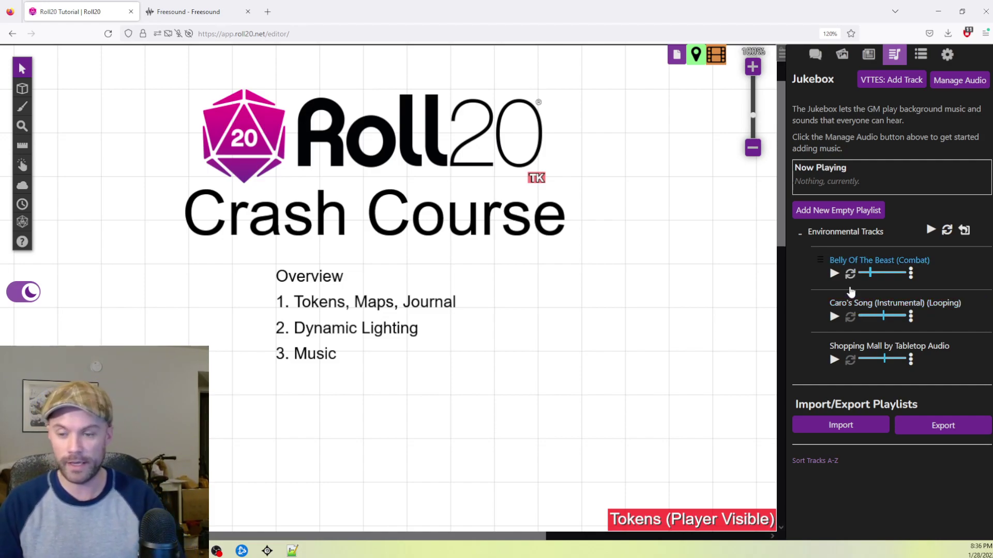
click(850, 274)
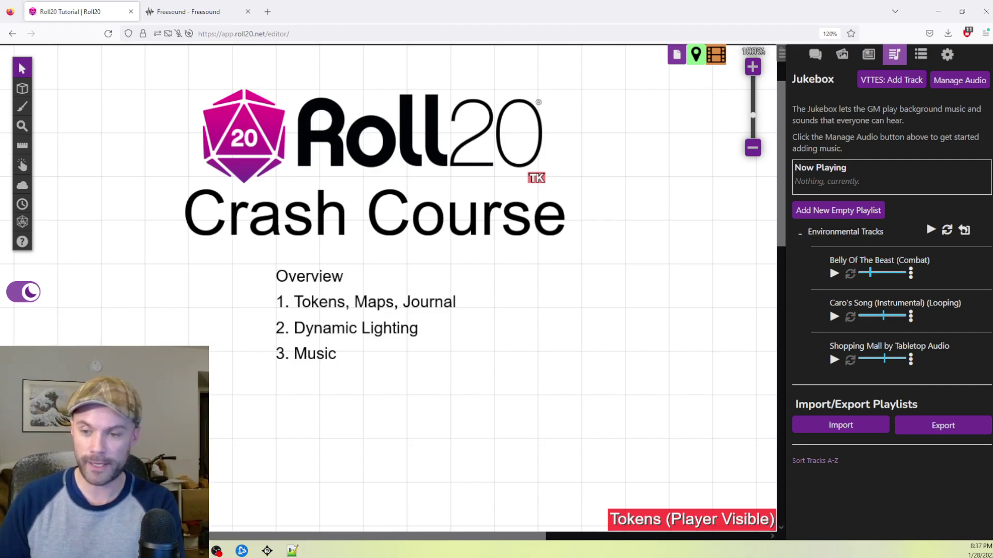
Create a new empty playlist named Tavern, and briefly play and stop Shopping Mall by Tabletop Audio.
click(827, 216)
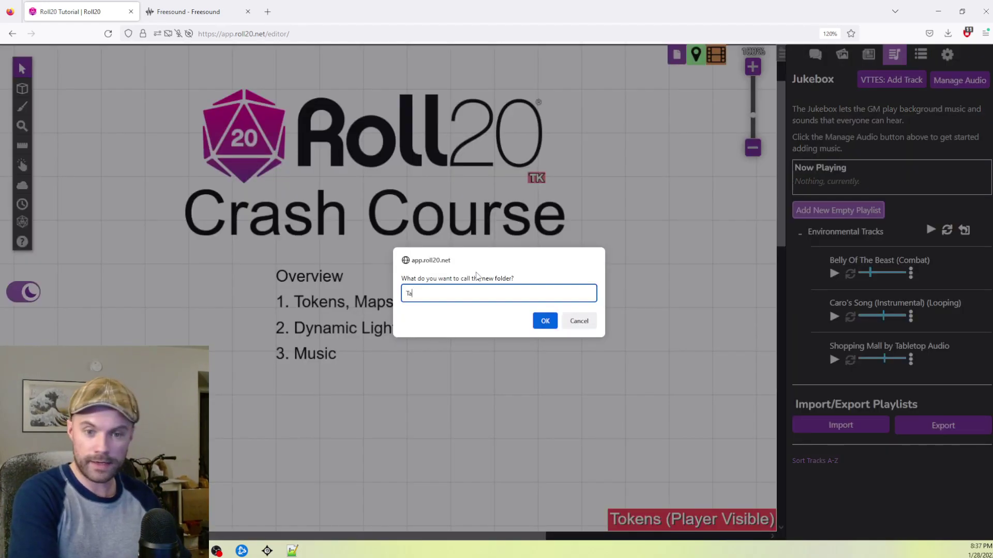
key(Return)
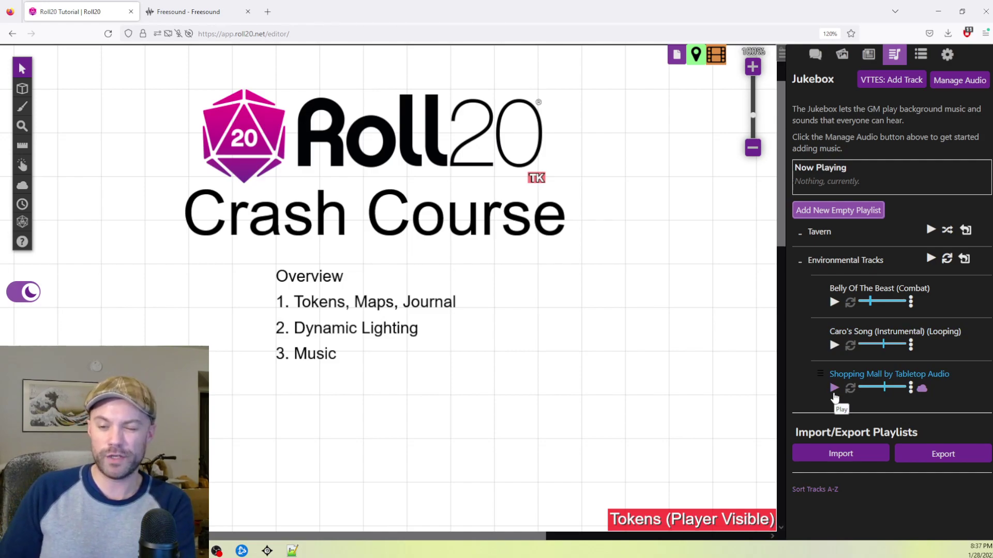
click(833, 393)
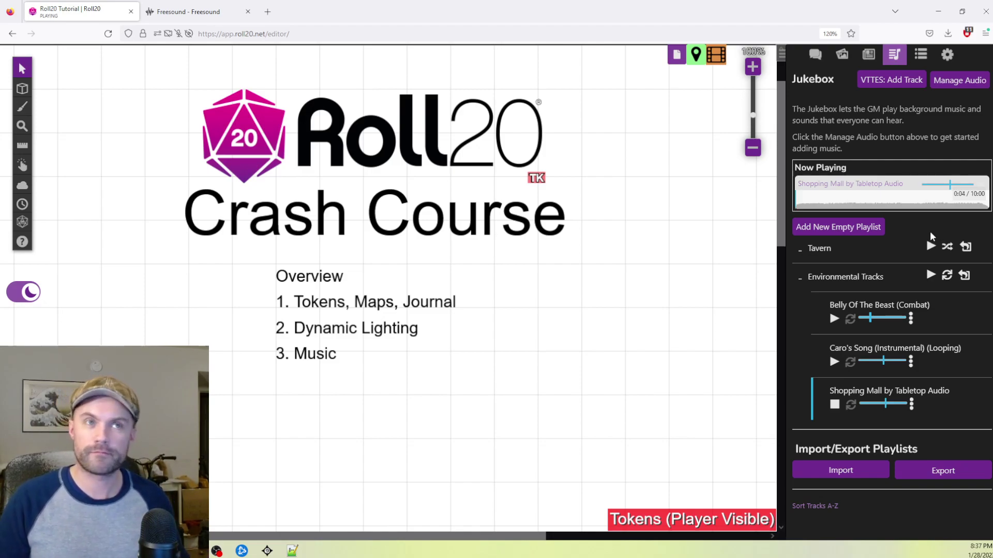
click(984, 189)
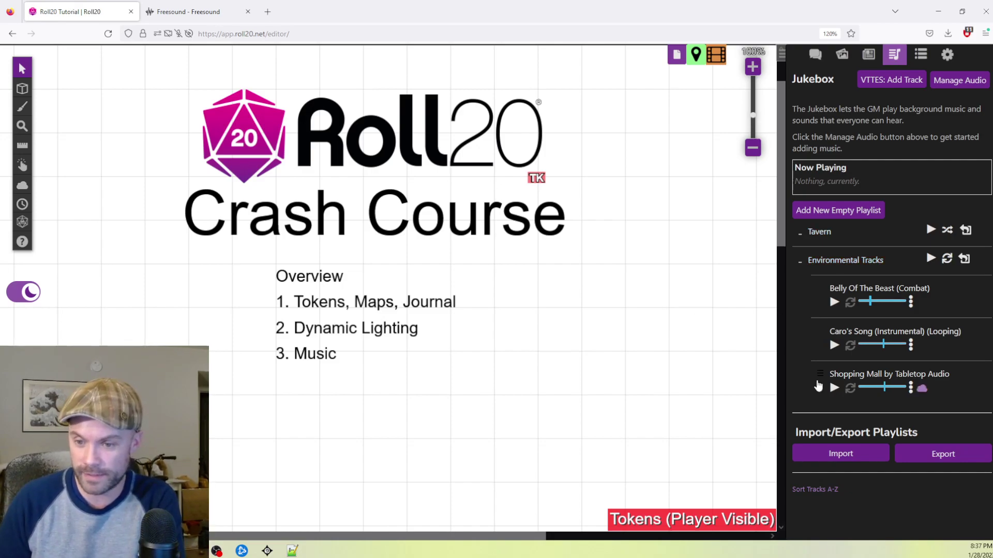
Move Shopping Mall by Tabletop Audio from Environmental Tracks into the Tavern playlist, and collapse Environmental Tracks.
click(800, 262)
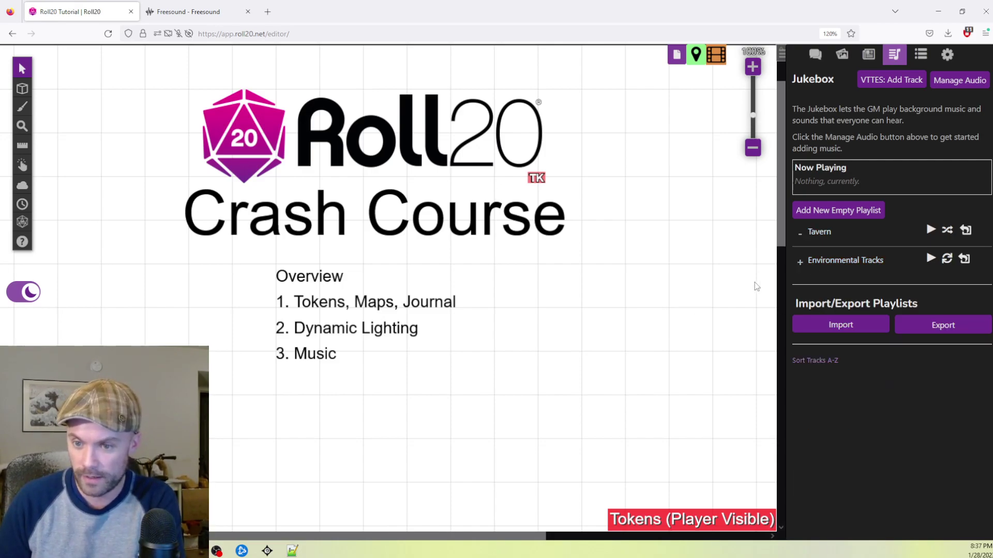
click(800, 261)
drag(824, 380, 825, 288)
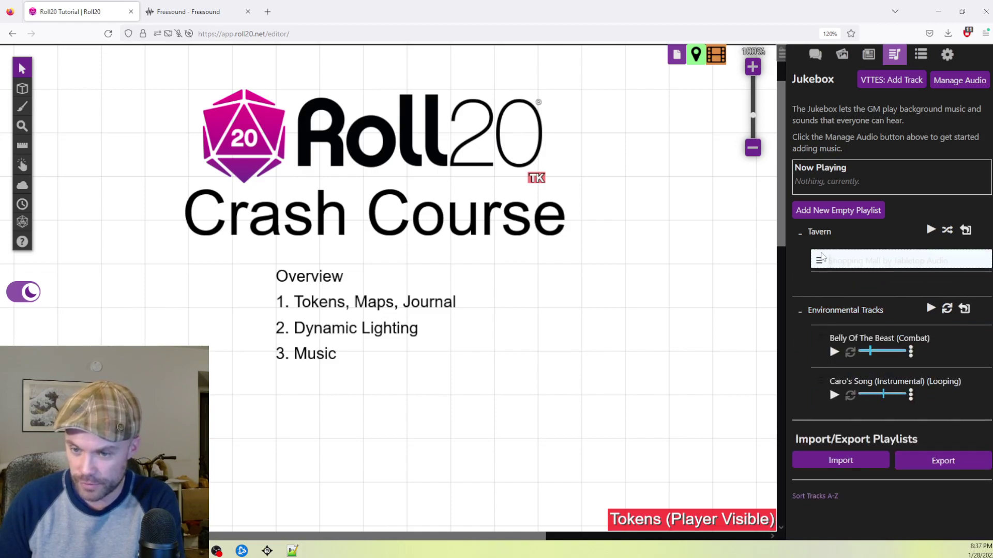
drag(822, 258, 822, 260)
click(800, 304)
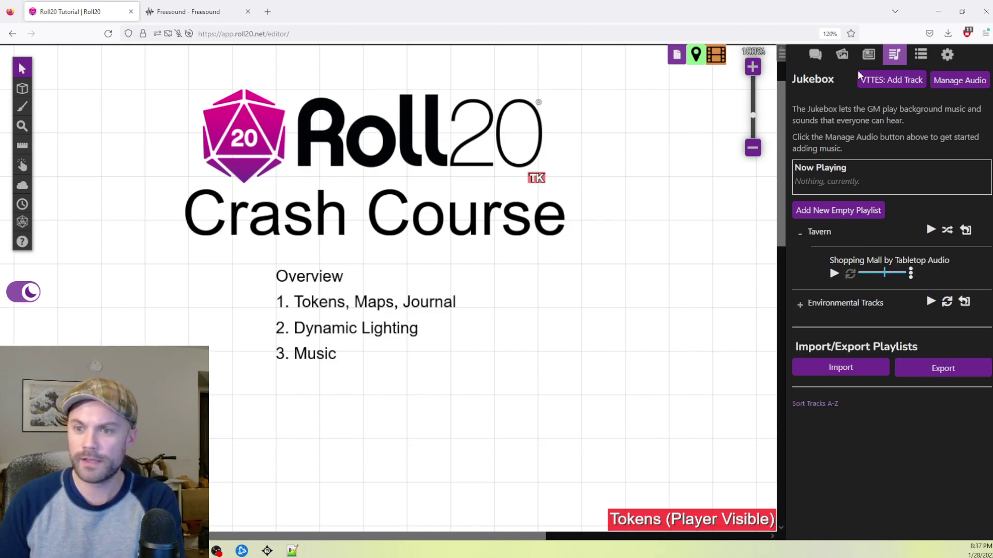
Add the Via Vibrafrond track from My Audio to the jukebox and move it into the Tavern playlist.
click(959, 80)
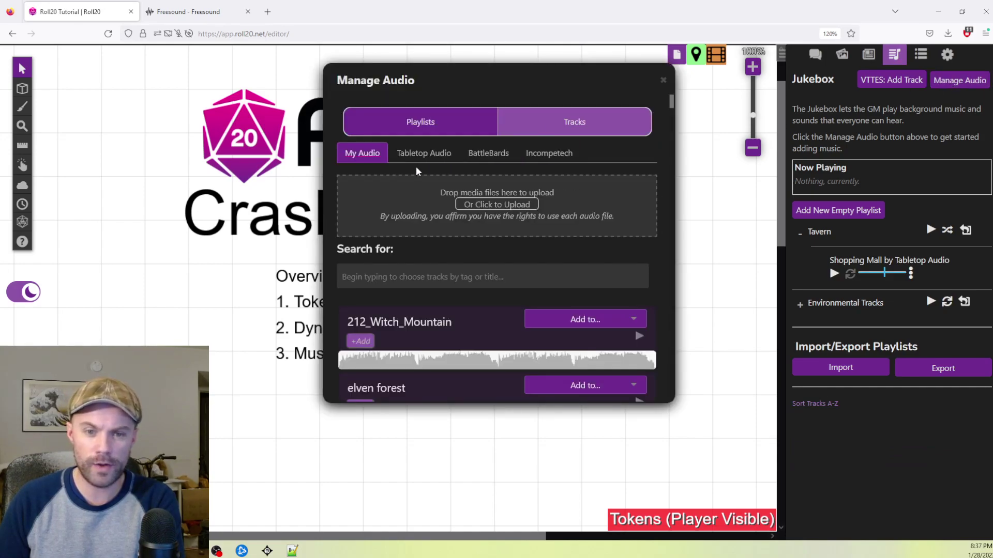
scroll(462, 265, down, 8)
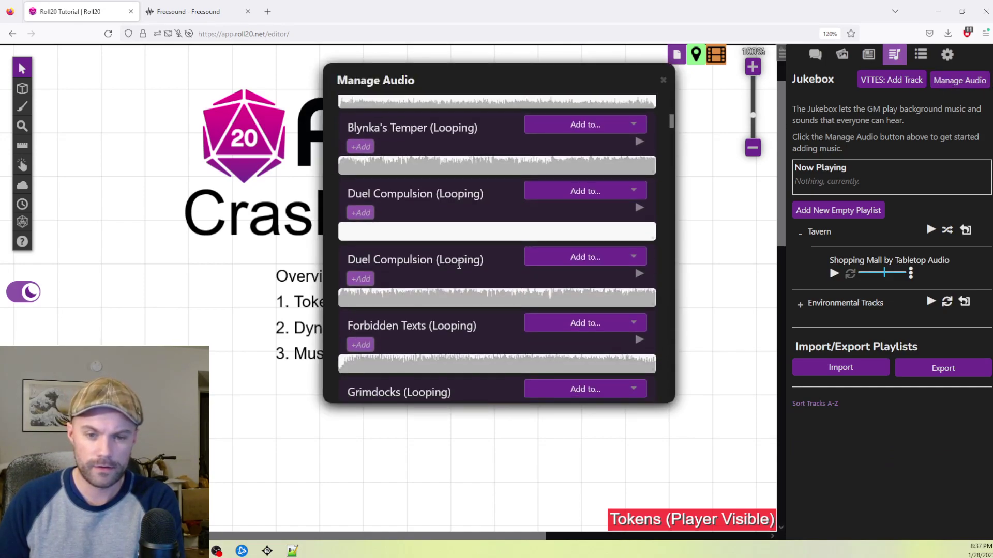
scroll(532, 284, down, 6)
scroll(397, 261, up, 3)
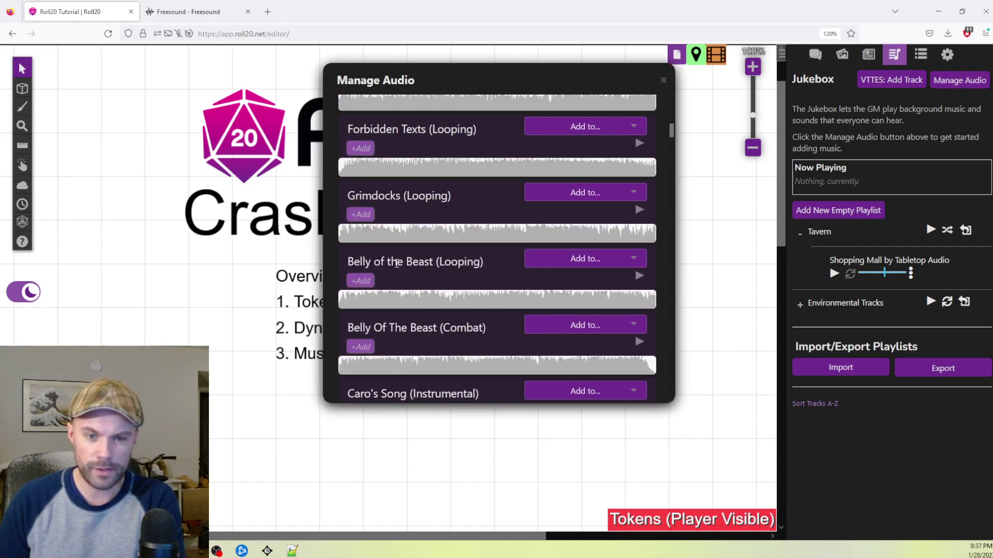
scroll(504, 241, down, 5)
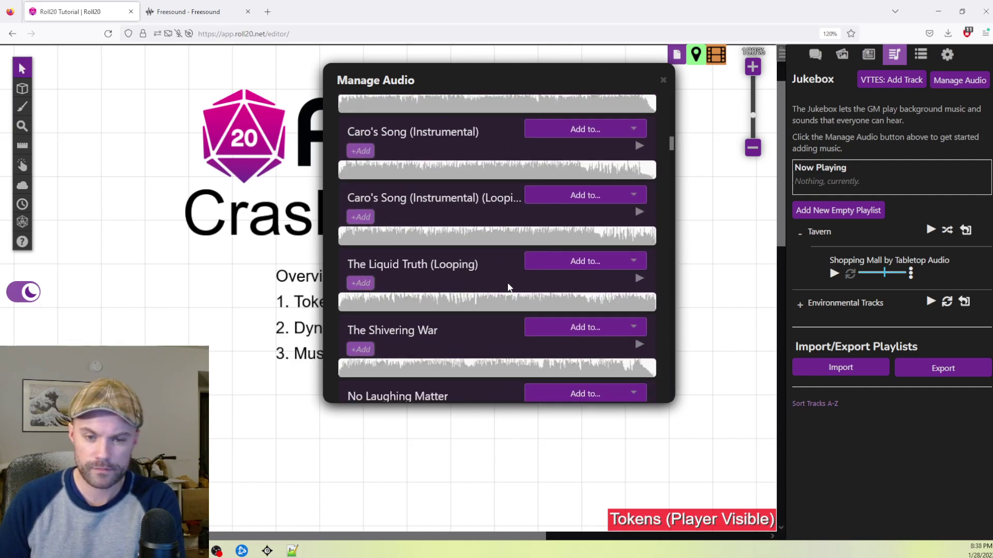
scroll(509, 289, down, 2)
scroll(514, 305, down, 1)
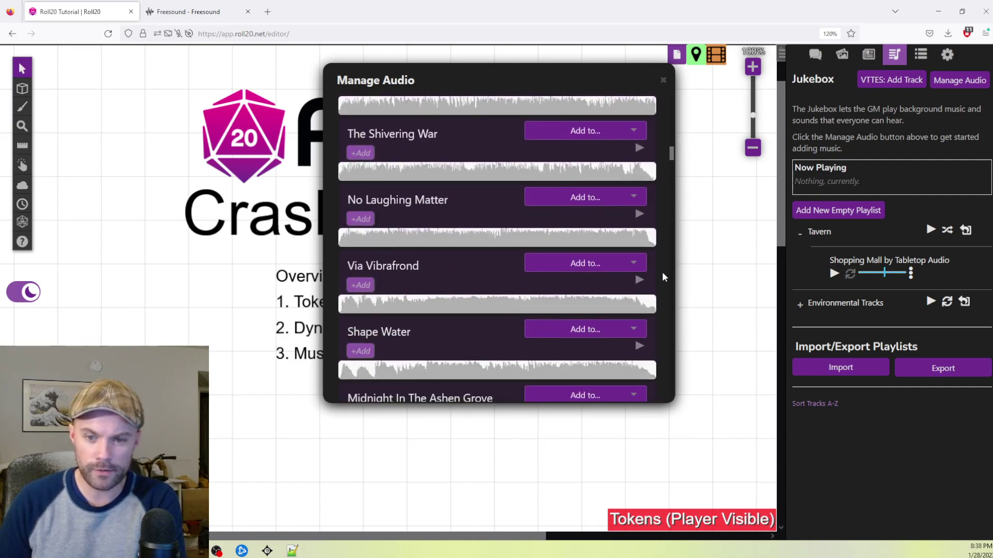
click(636, 263)
click(595, 286)
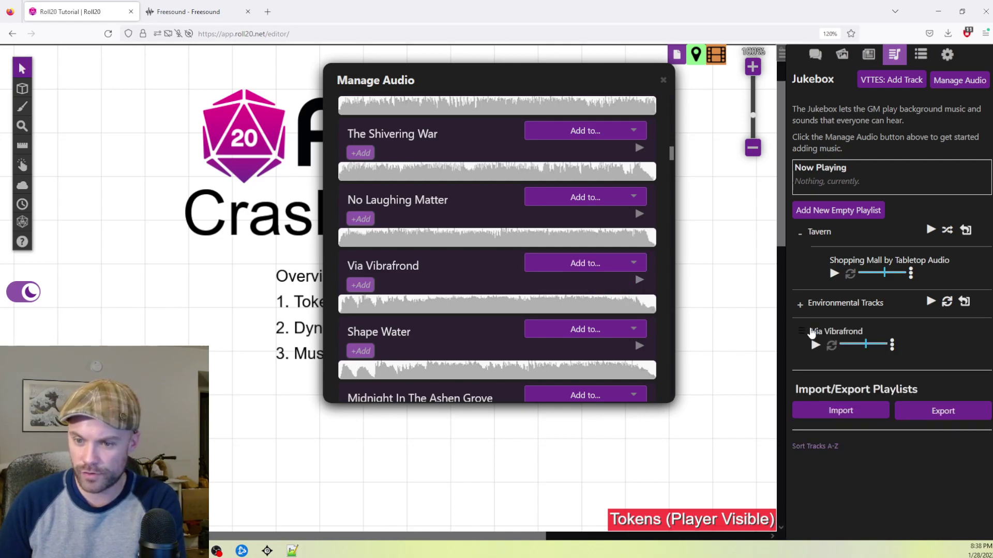
drag(808, 333, 851, 292)
click(663, 80)
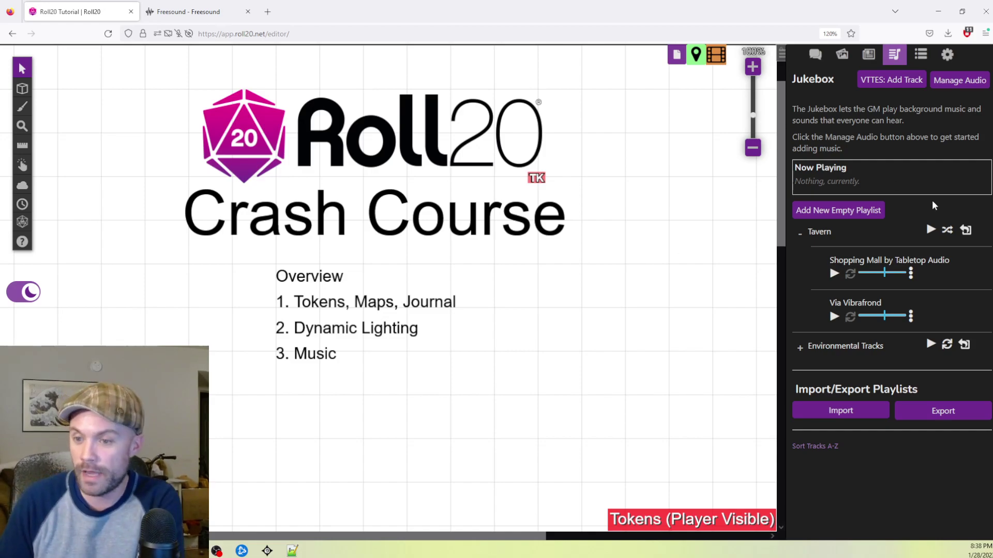
Set the Tavern playlist to Simulplay, briefly play and stop it, and collapse it.
click(947, 230)
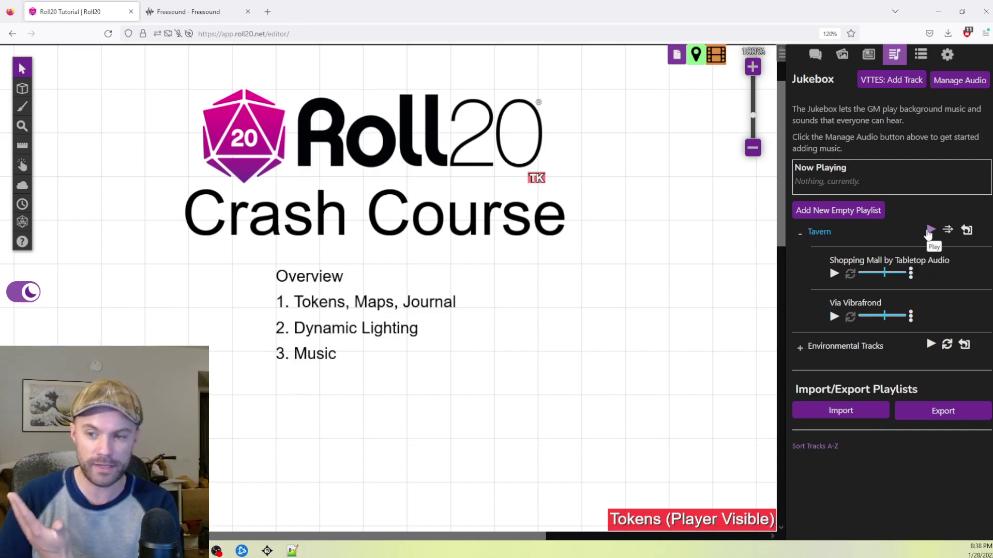
click(929, 231)
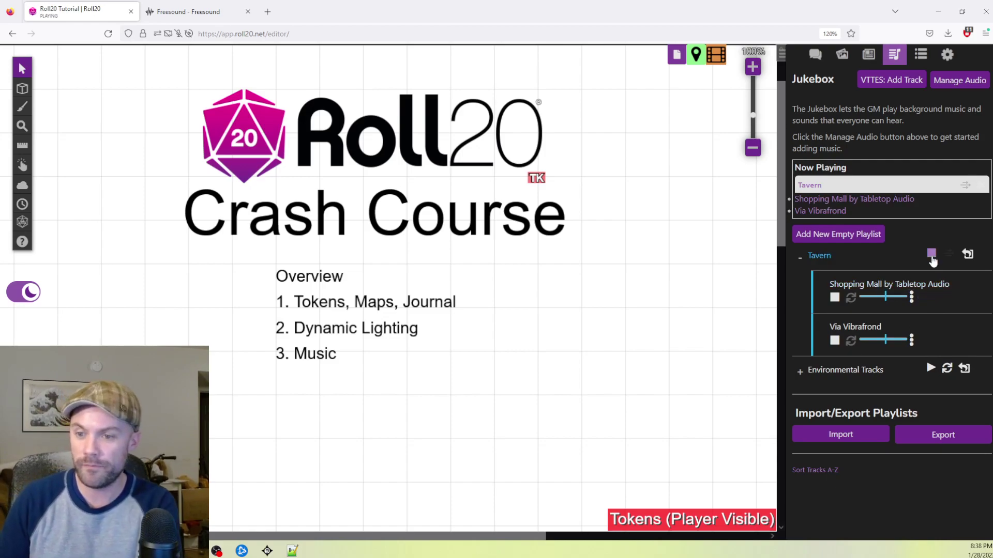
click(931, 255)
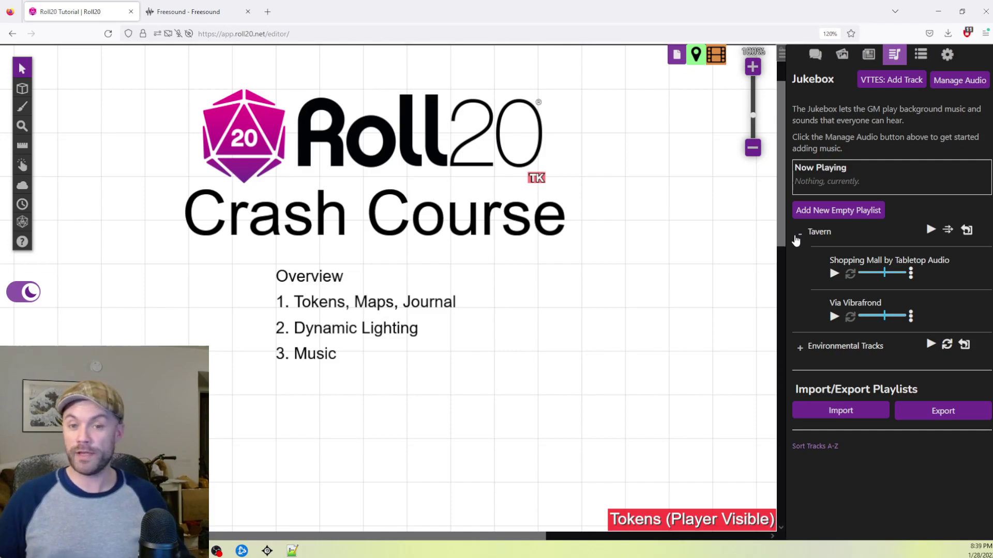
click(796, 236)
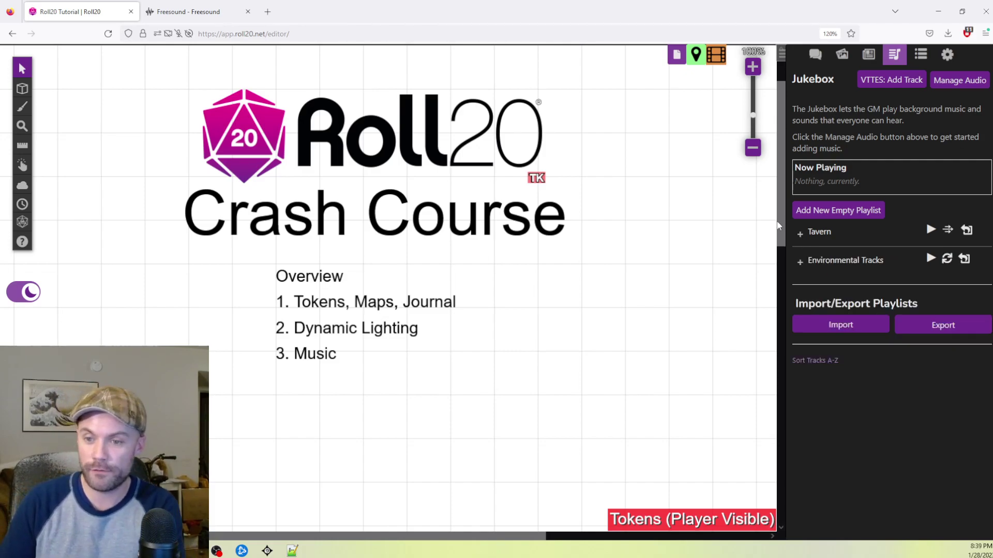
Browse the BattleBards track library in the audio manager, and close the manager.
click(959, 80)
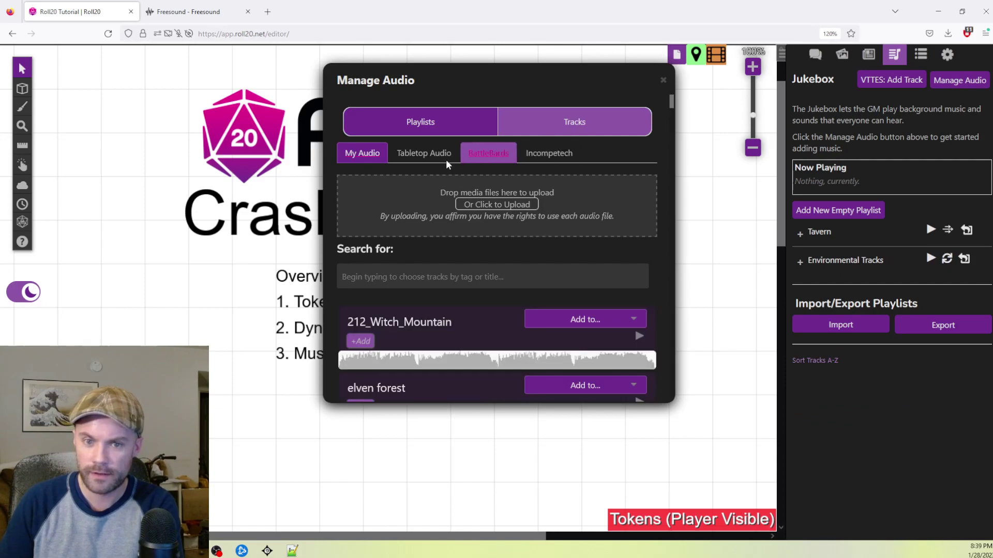
click(507, 157)
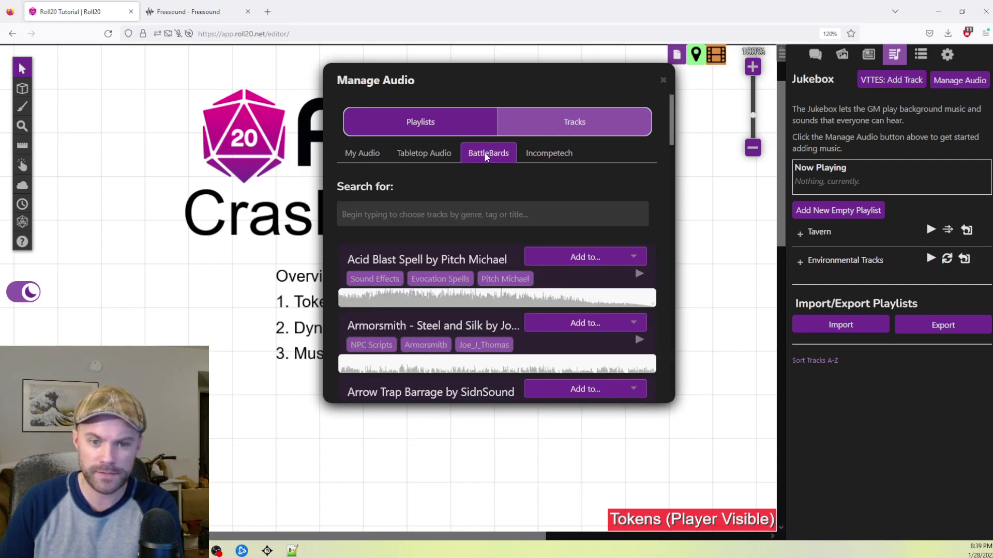
scroll(586, 323, down, 15)
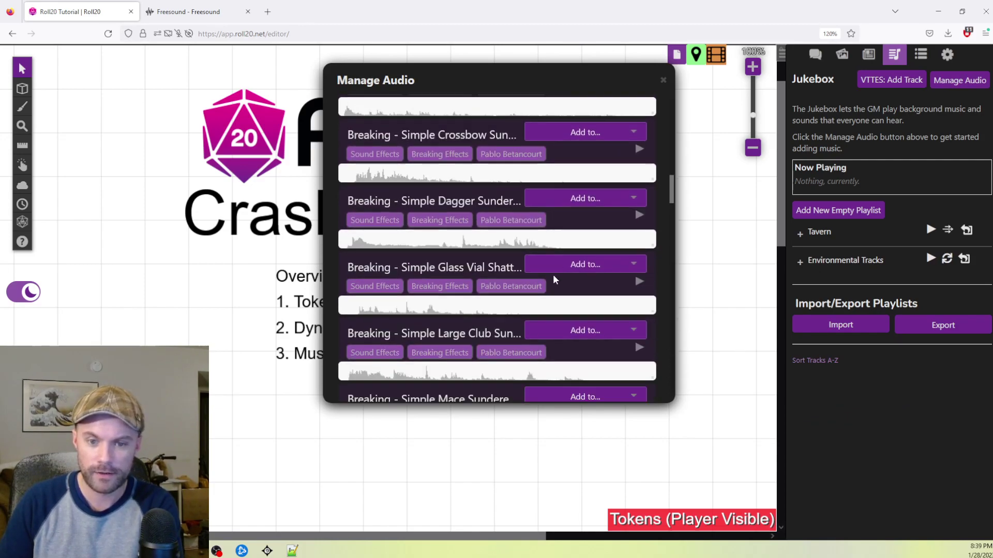
scroll(552, 276, down, 15)
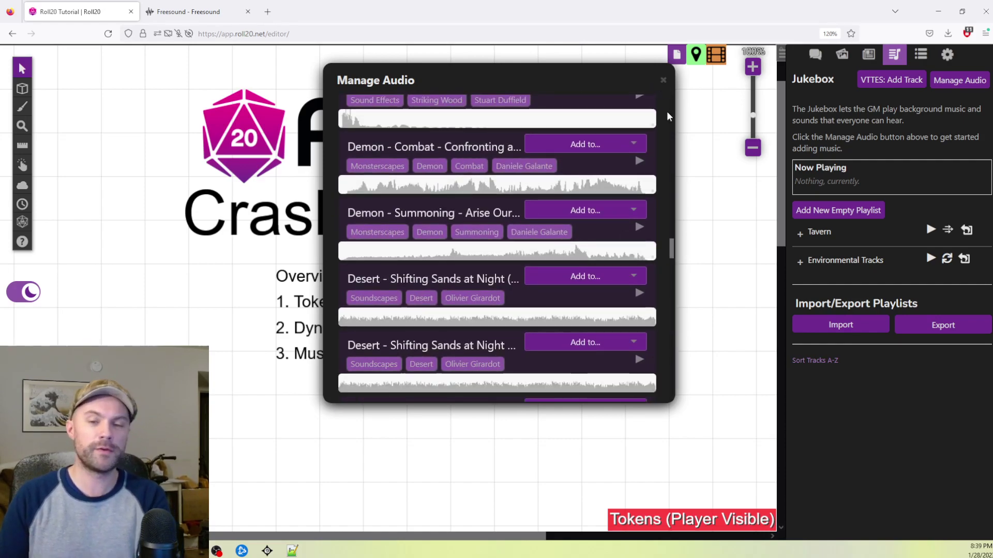
scroll(579, 284, down, 3)
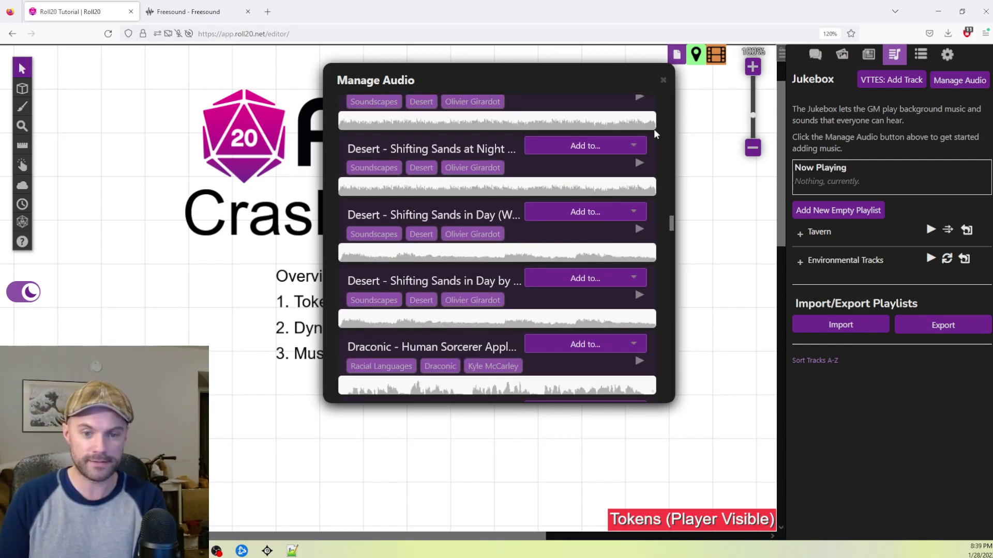
click(662, 80)
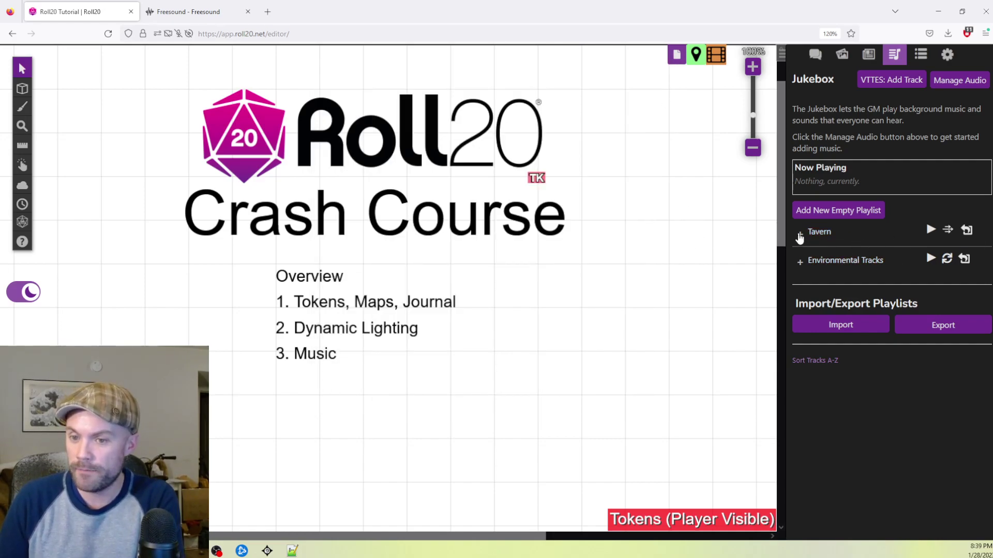
Expand the Tavern and Environmental Tracks playlists in turn to review their tracks, and collapse both again.
click(800, 236)
click(800, 236)
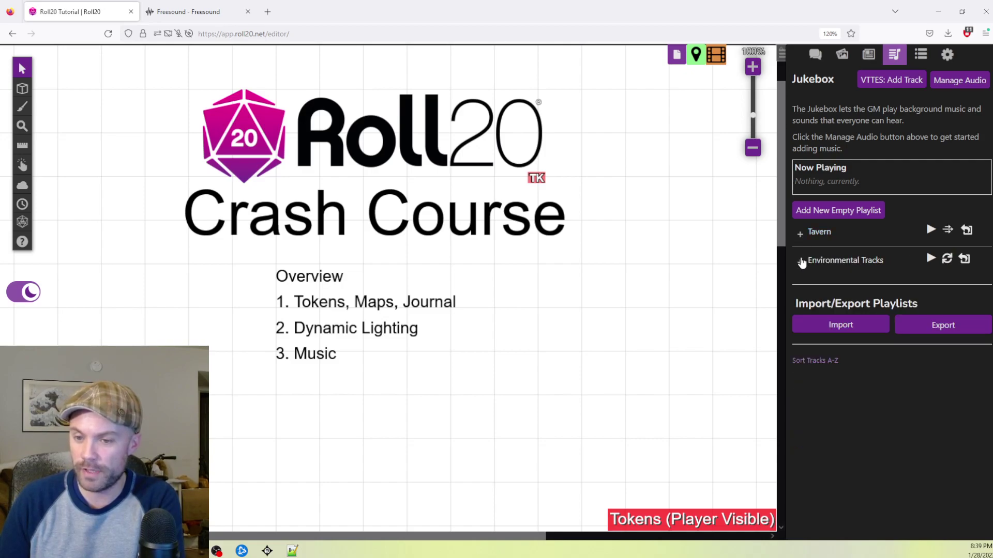
click(801, 263)
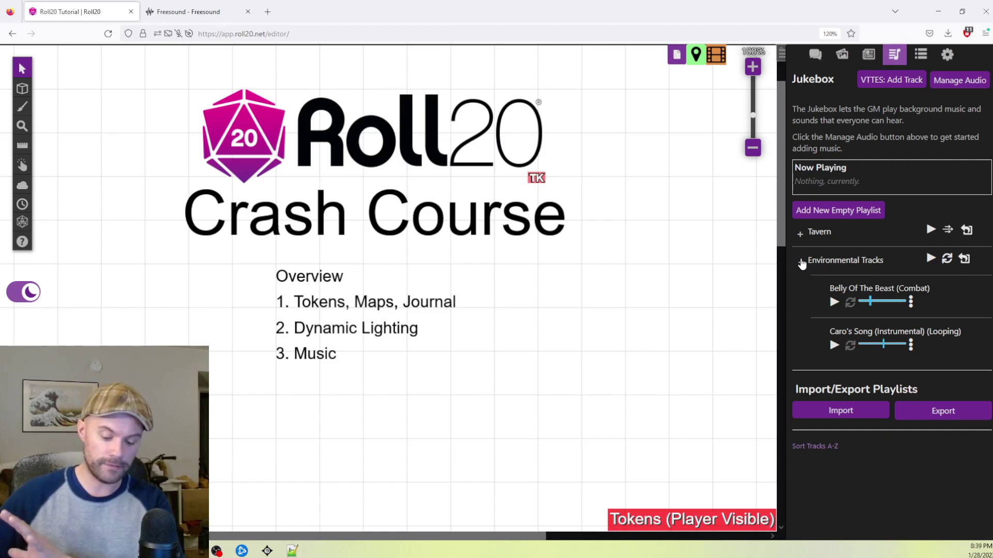
click(801, 263)
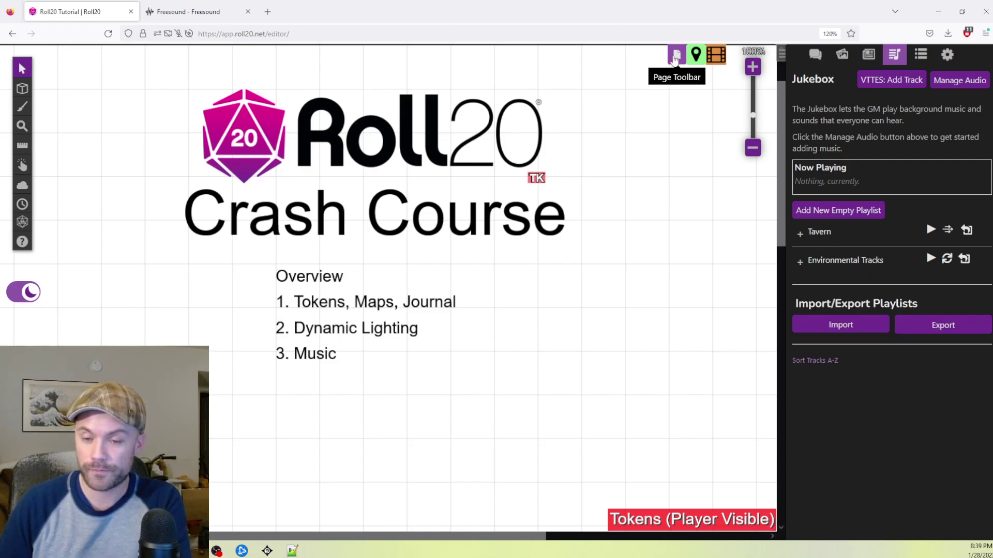
Switch to the Untitled page and open its page settings at the Audio section.
click(677, 55)
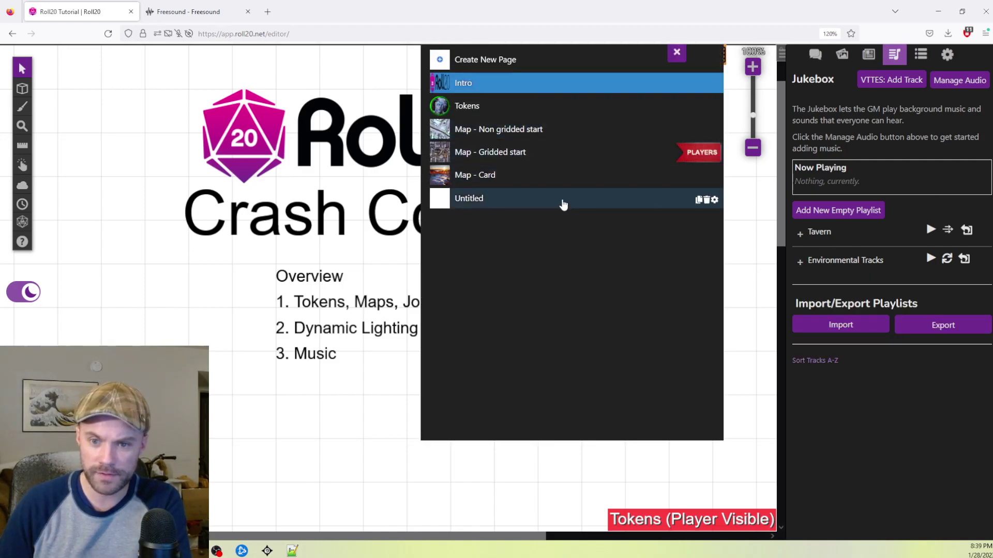
click(624, 201)
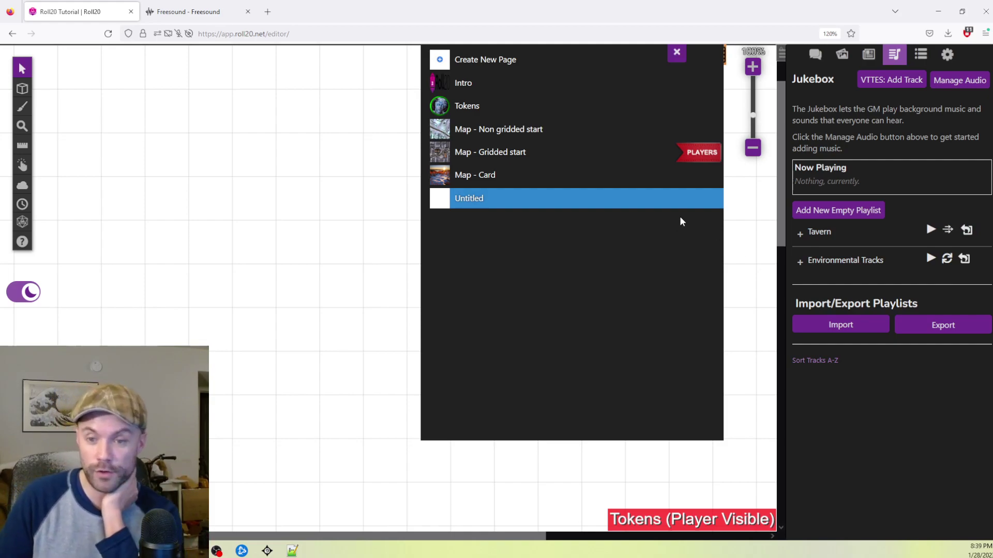
click(716, 202)
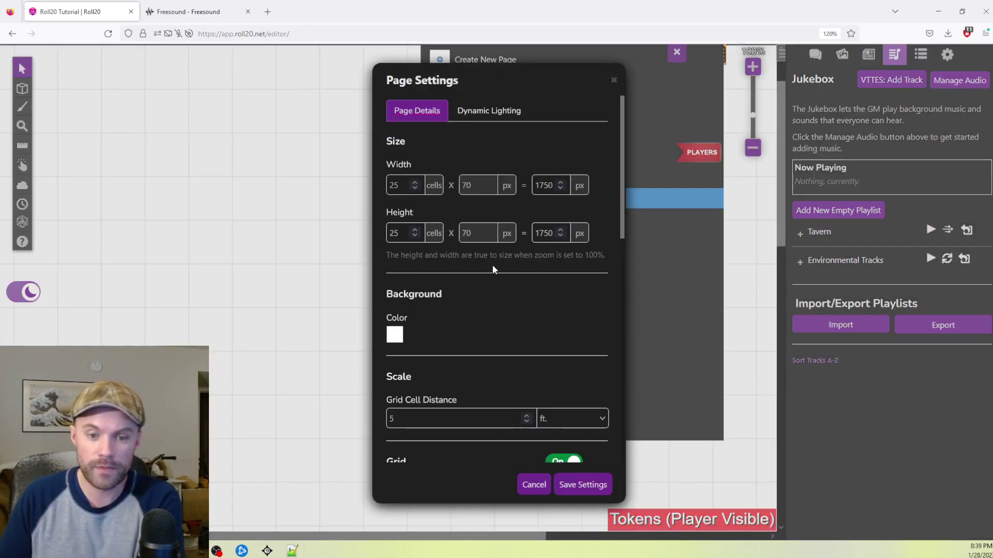
scroll(496, 259, down, 6)
scroll(517, 336, down, 2)
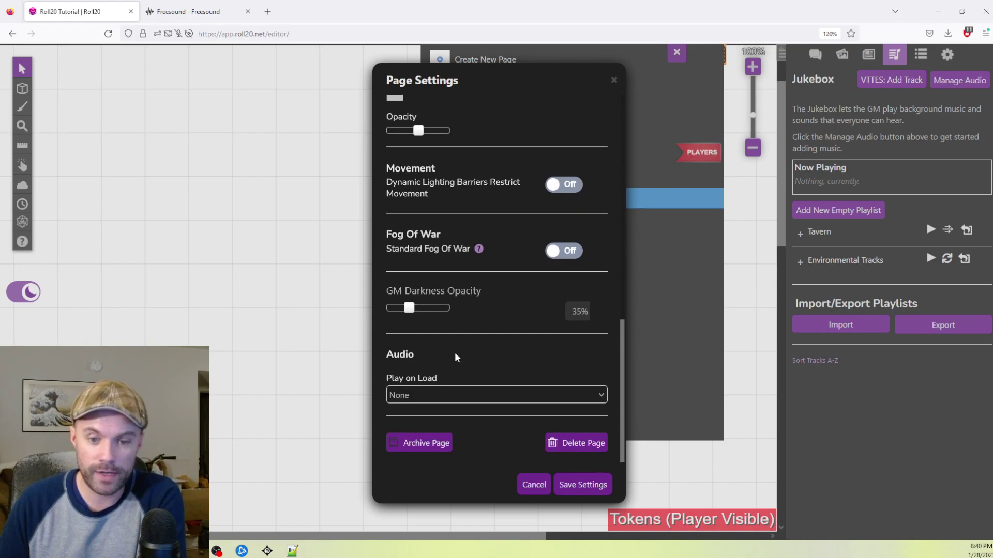
Try Play on Load with None, But Stop All Tracks, set it back to None, cancel the settings, and close the page list.
click(550, 395)
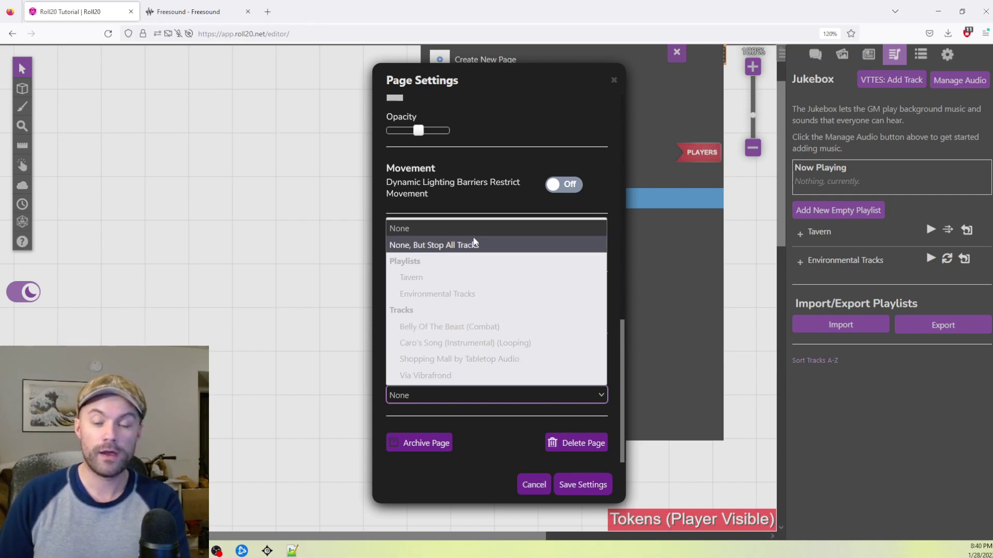
click(471, 250)
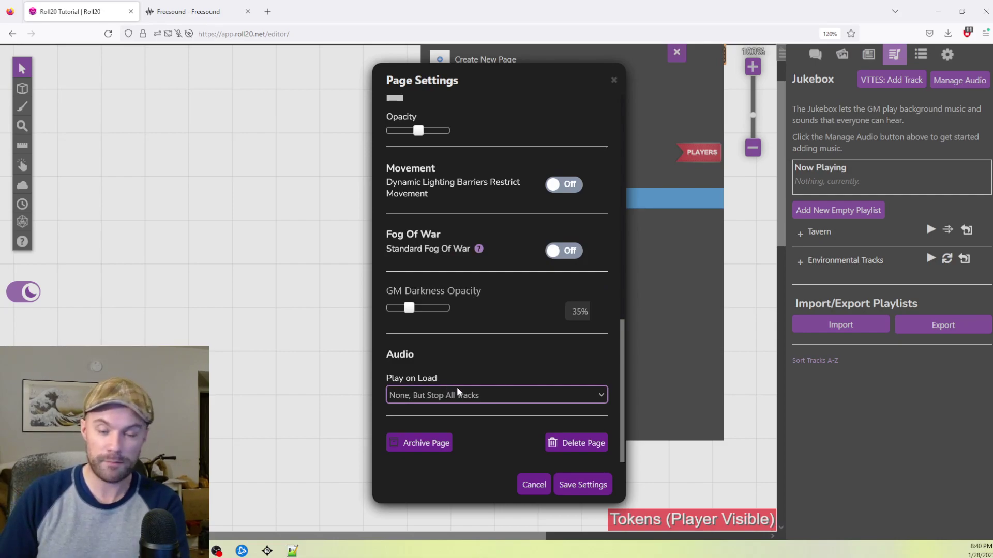
click(565, 394)
click(384, 232)
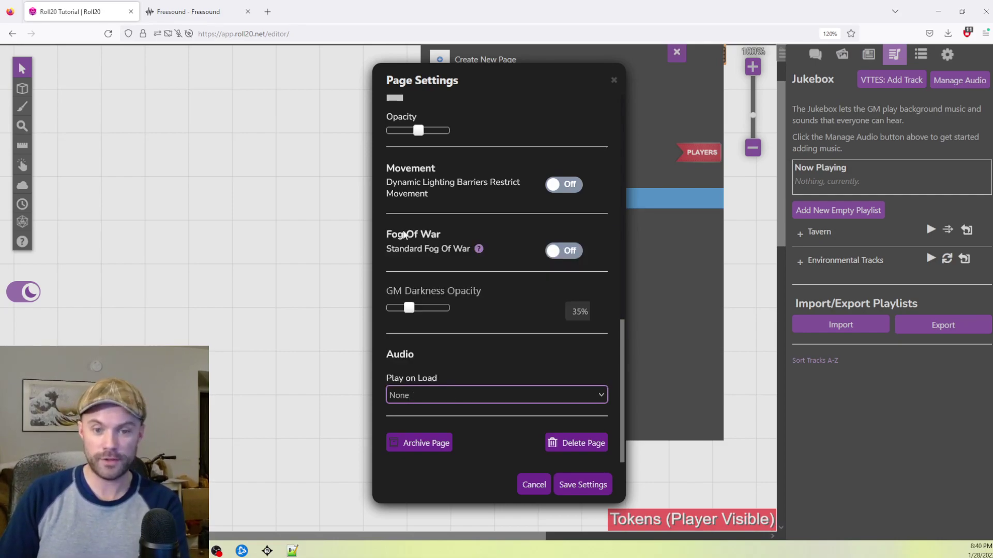
click(533, 484)
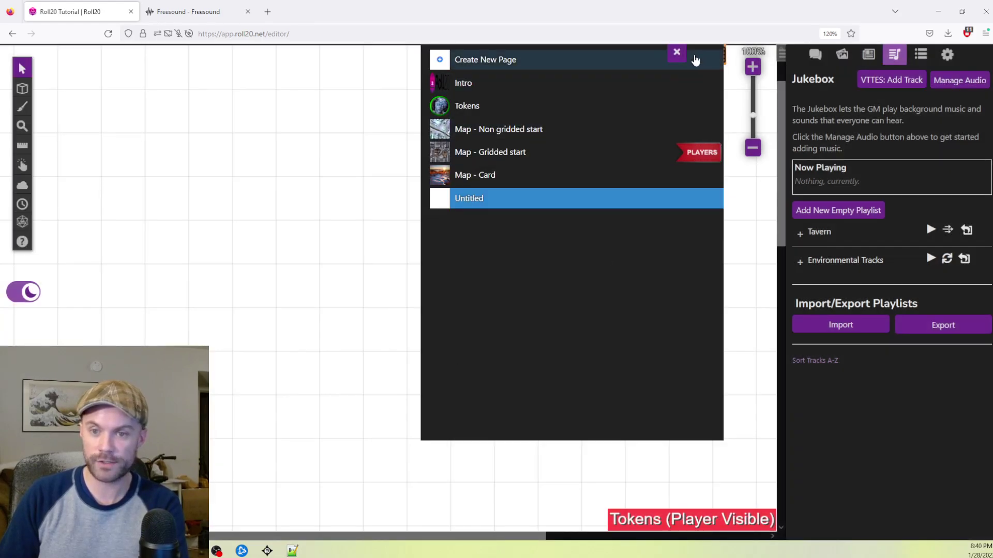
click(676, 54)
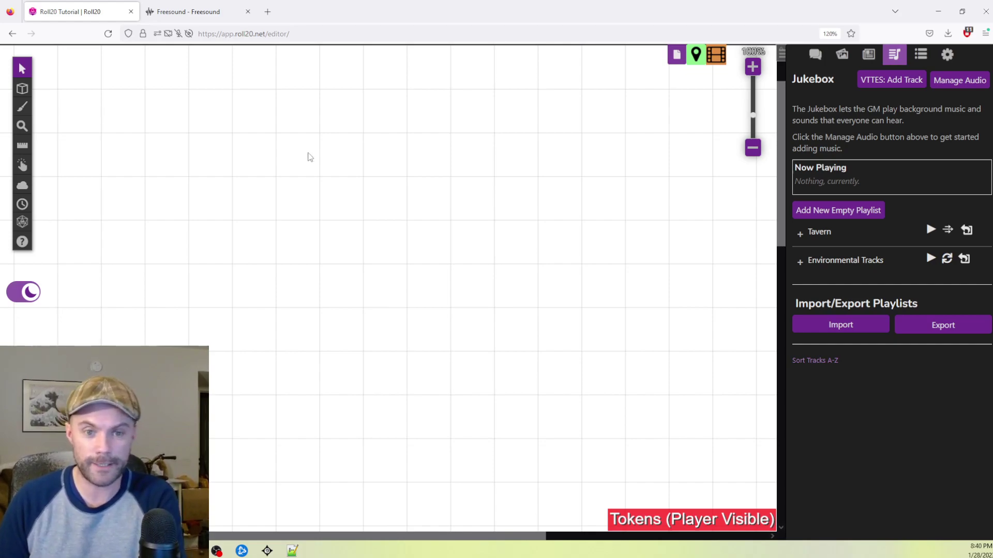
View the Freesound website, return to the Roll20 editor, and briefly view the audio manager.
click(210, 19)
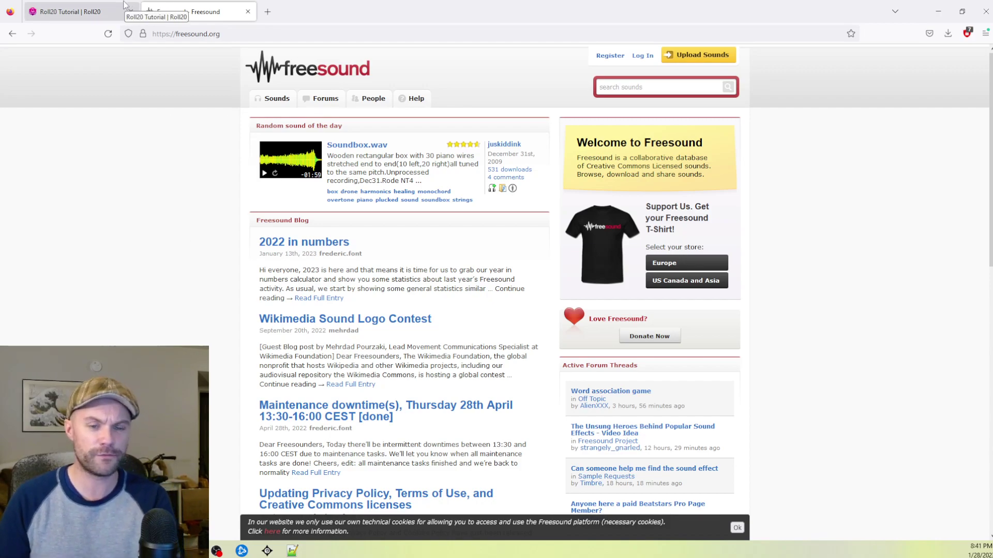
click(124, 5)
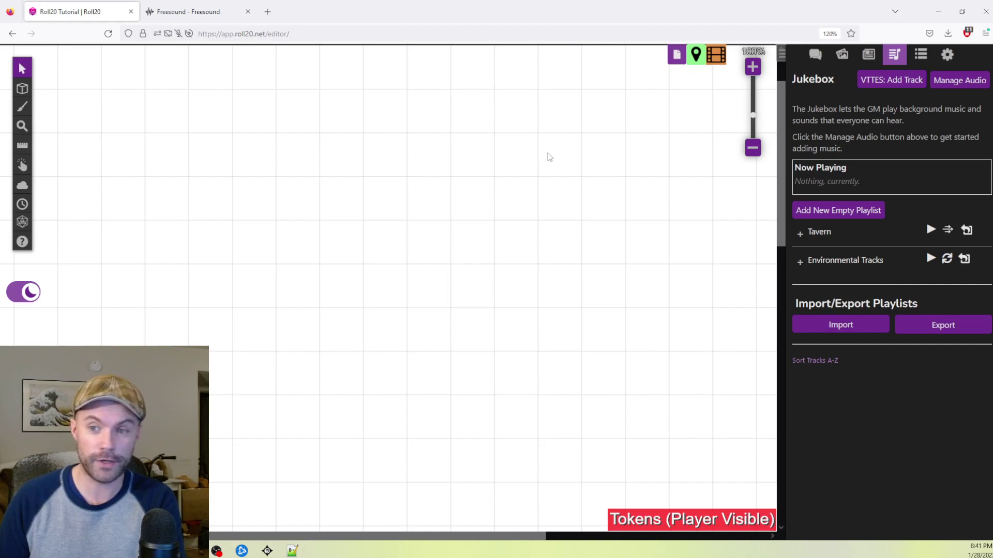
click(945, 89)
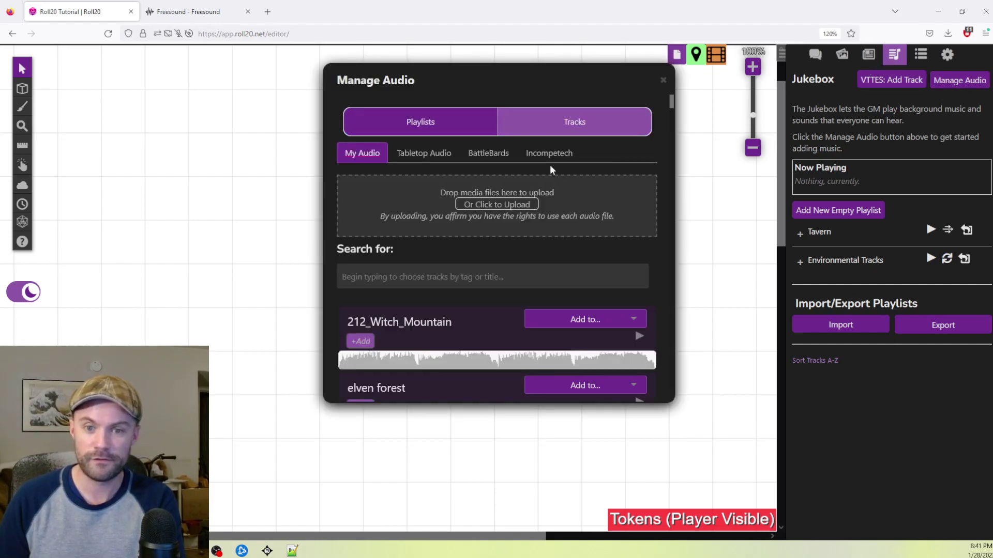
click(664, 81)
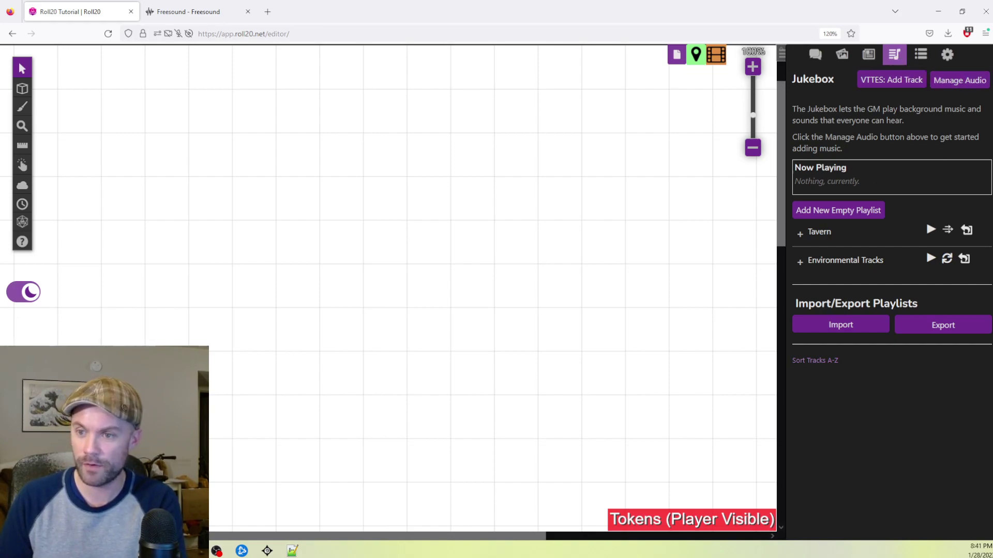
Reopen the audio manager and look through the Tabletop Audio, BattleBards and Incompetech libraries, ending on My Audio.
click(959, 80)
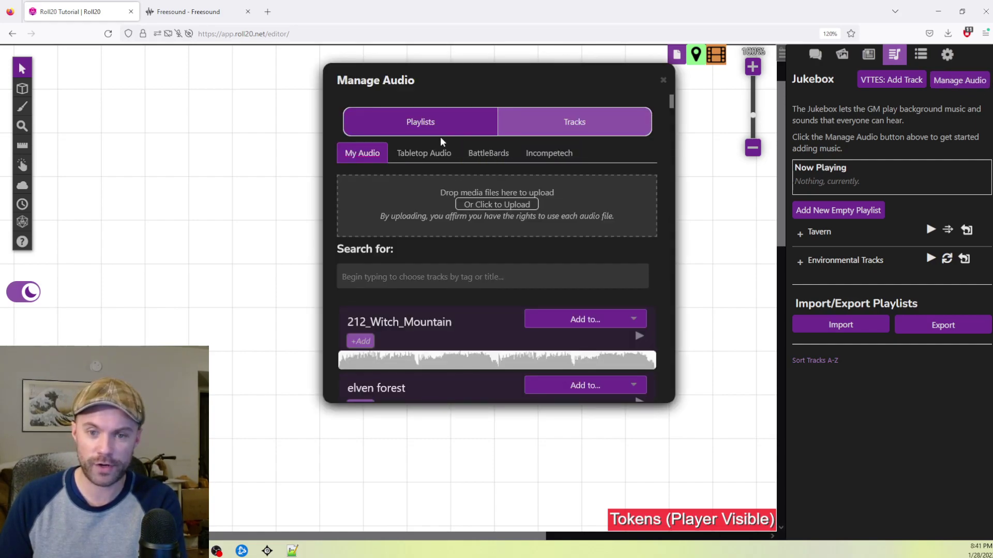
click(425, 153)
click(489, 153)
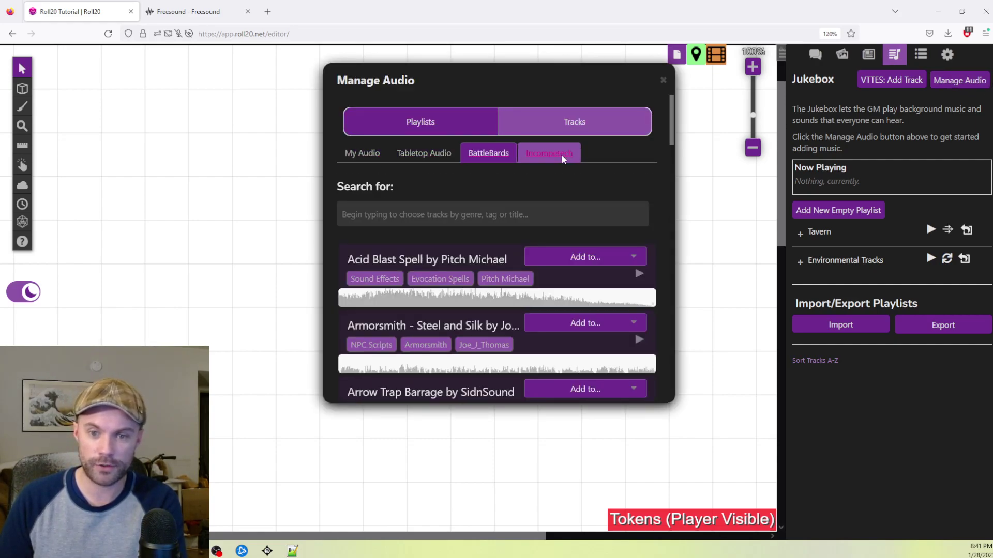
click(549, 153)
click(382, 153)
Look through the whole list of uploaded tracks in My Audio and return to its beginning.
scroll(605, 192, down, 3)
scroll(625, 153, up, 3)
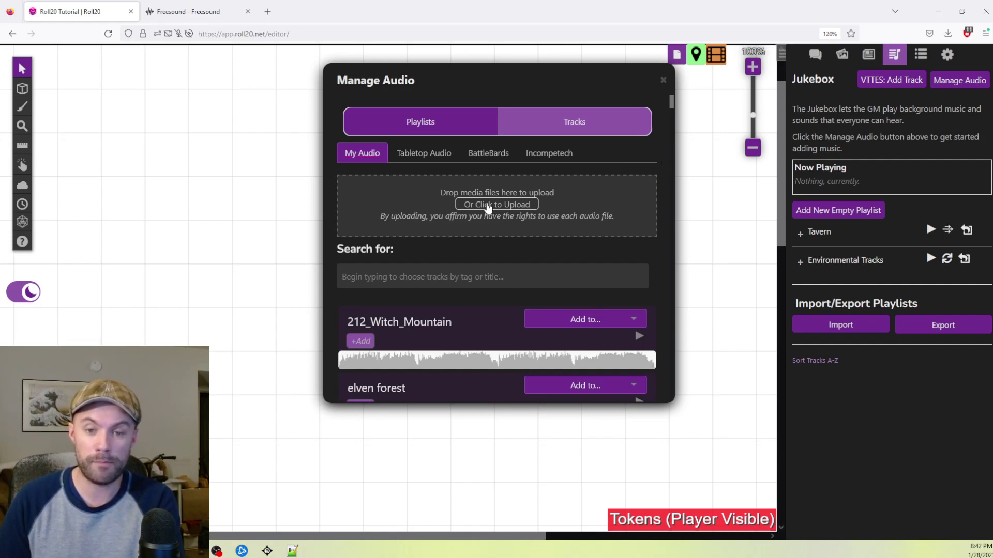
scroll(616, 178, down, 4)
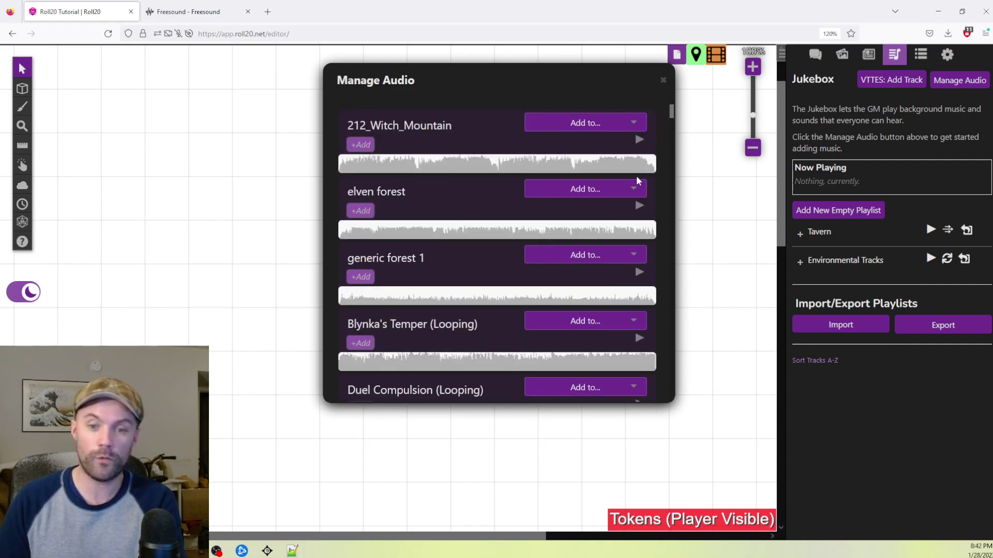
scroll(669, 128, up, 4)
drag(669, 101, 670, 428)
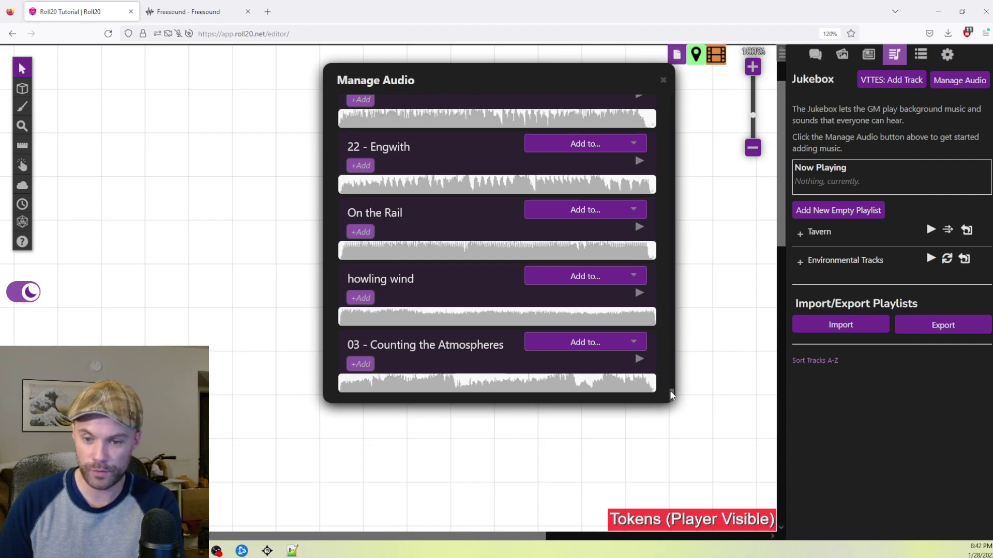
drag(672, 395, 687, 104)
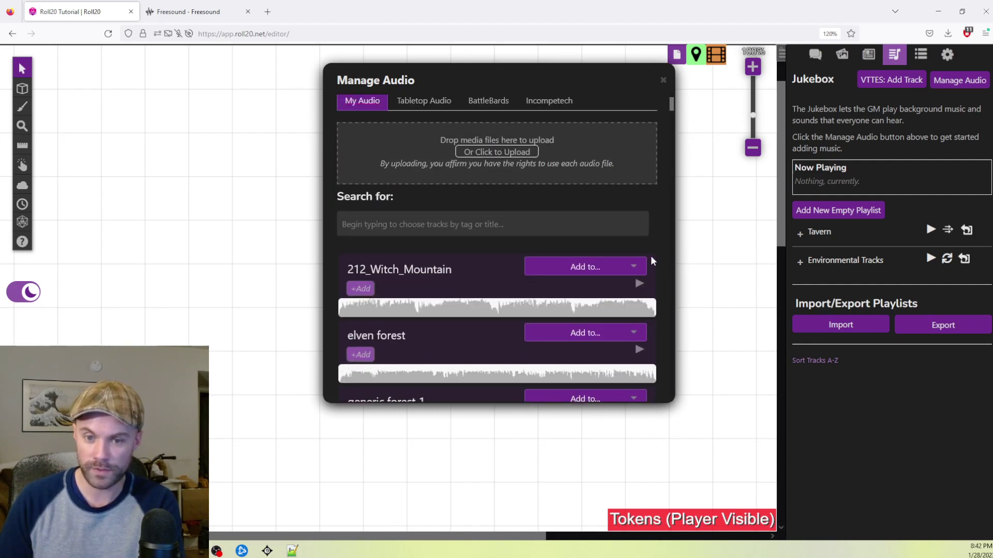
Add the 212_Witch_Mountain track from My Audio to the jukebox and try to move it into the Environmental Tracks playlist.
click(632, 269)
click(595, 290)
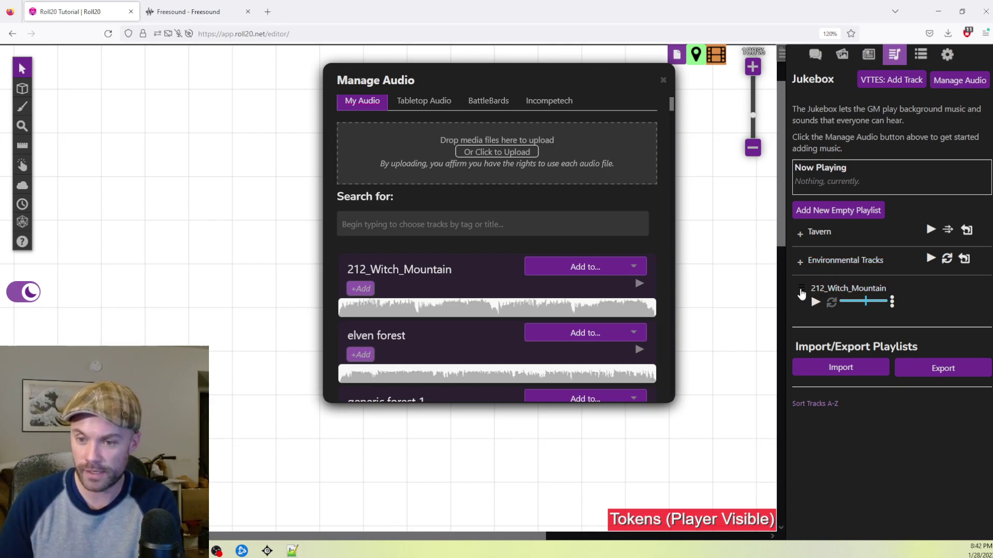
drag(801, 297, 804, 285)
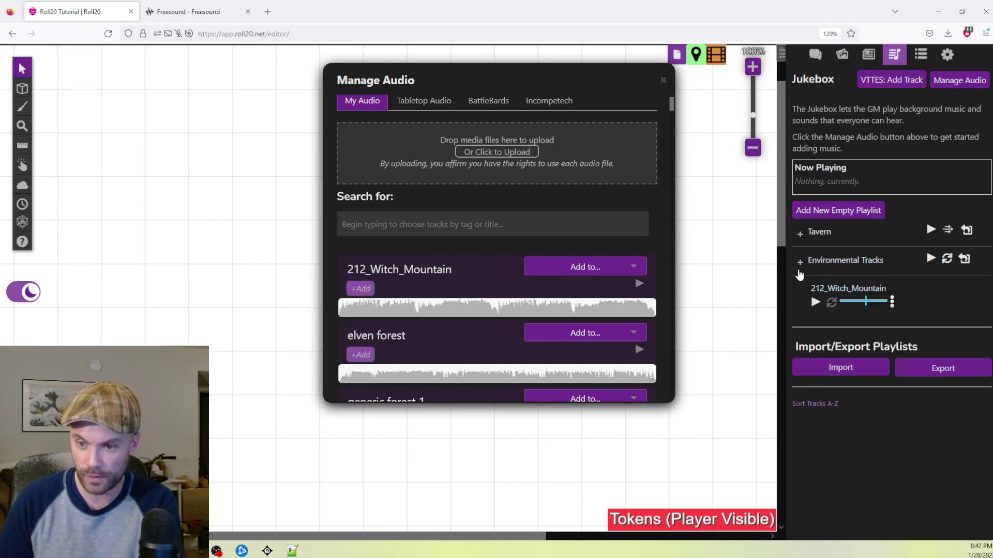
Check the tracks in the Environmental Tracks and Tavern playlists, collapse both, and close the audio manager.
click(800, 265)
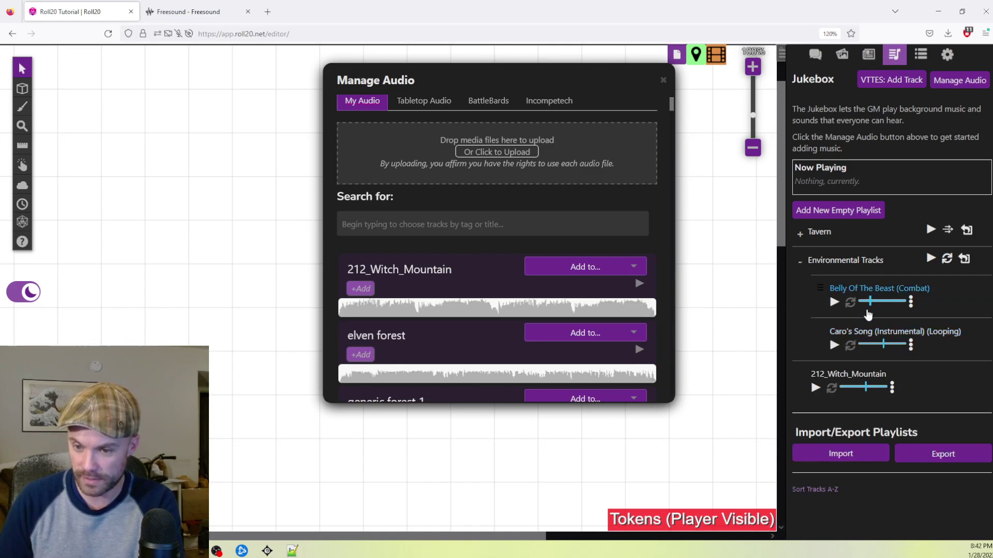
click(799, 235)
click(799, 235)
click(800, 262)
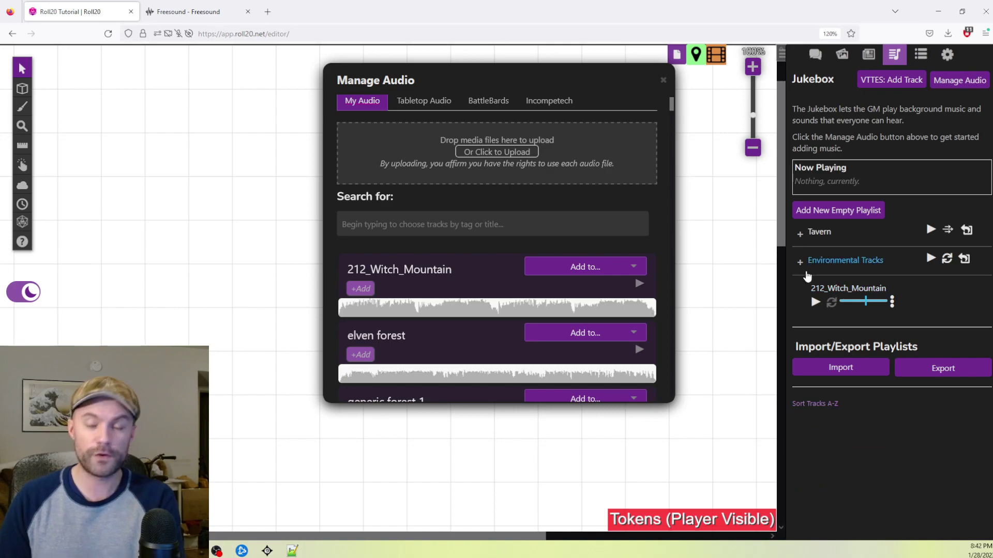
click(664, 80)
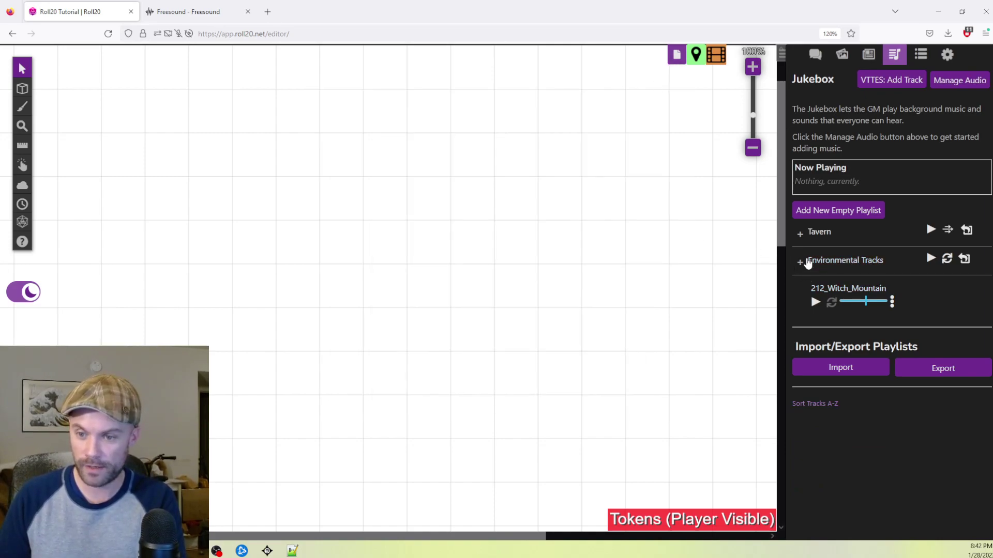
Move the 212_Witch_Mountain track into the expanded Environmental Tracks playlist and collapse the playlist.
click(800, 263)
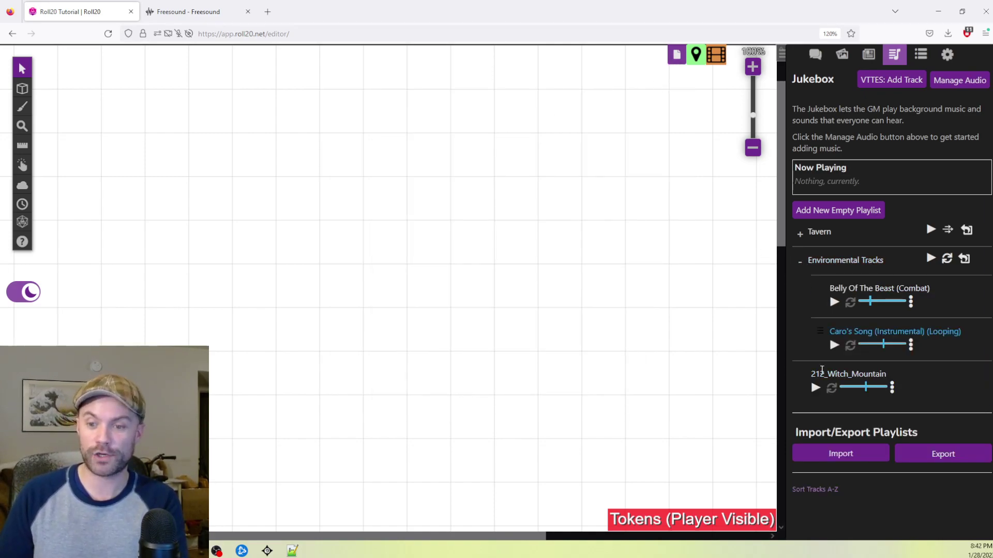
mouse_move(803, 374)
mouse_down()
mouse_move(809, 296)
mouse_move(794, 388)
mouse_up()
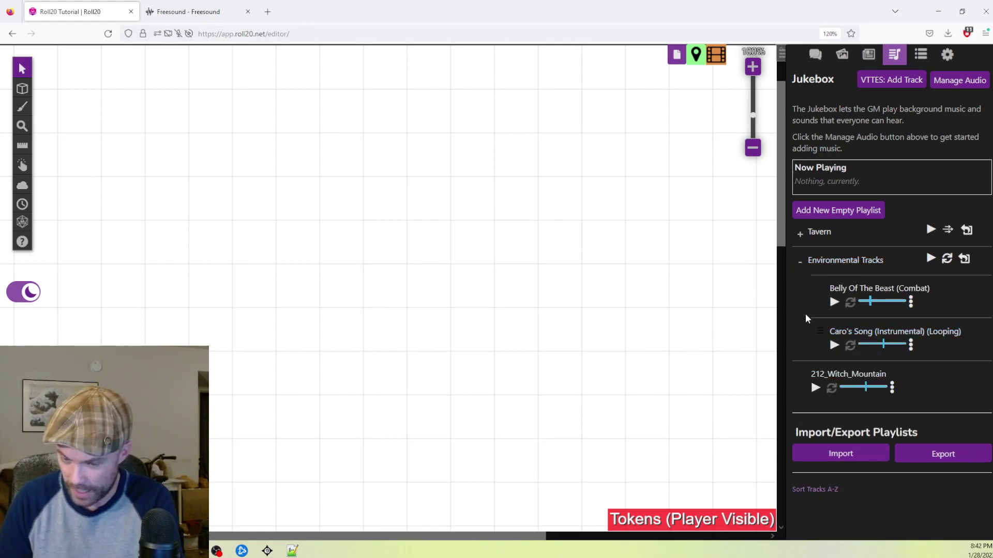
click(799, 265)
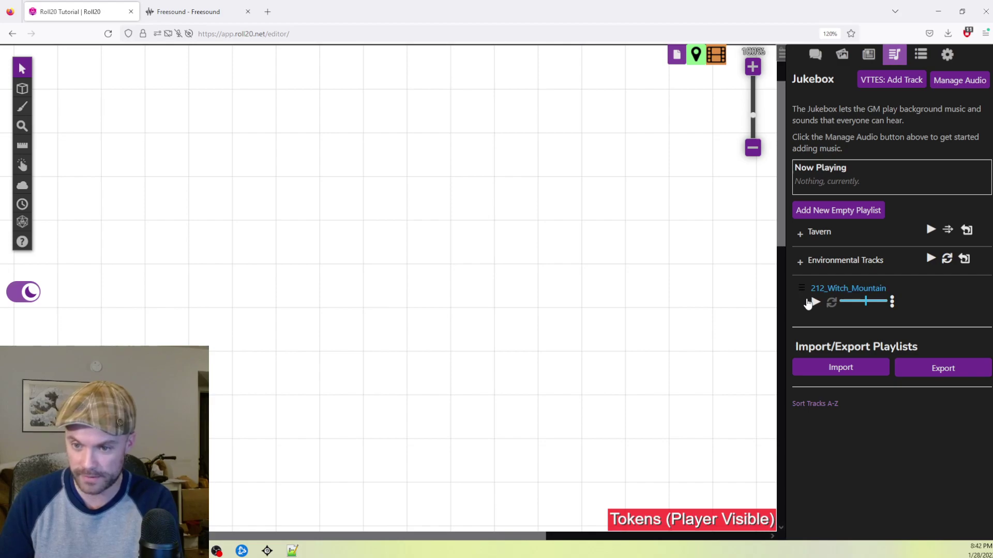
click(801, 264)
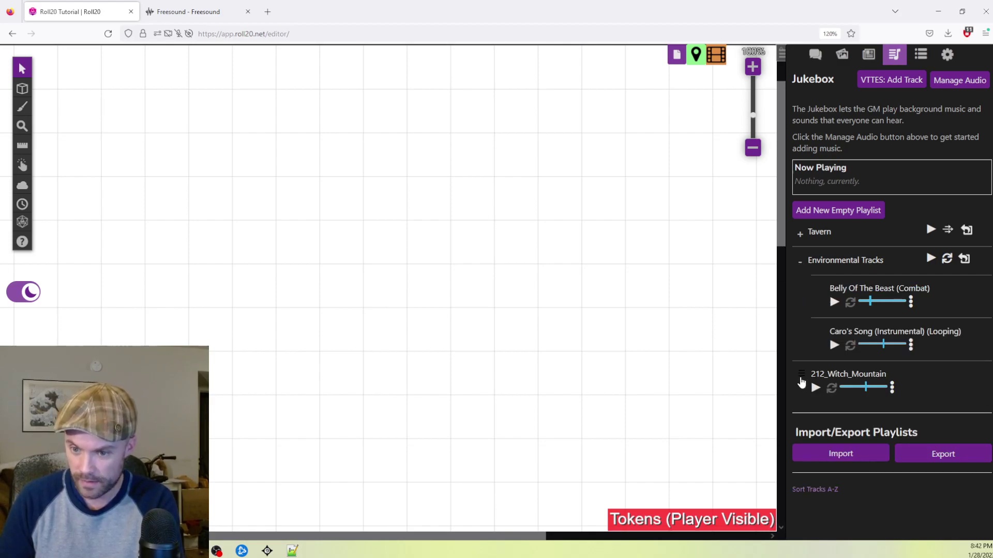
drag(801, 381, 823, 374)
click(799, 263)
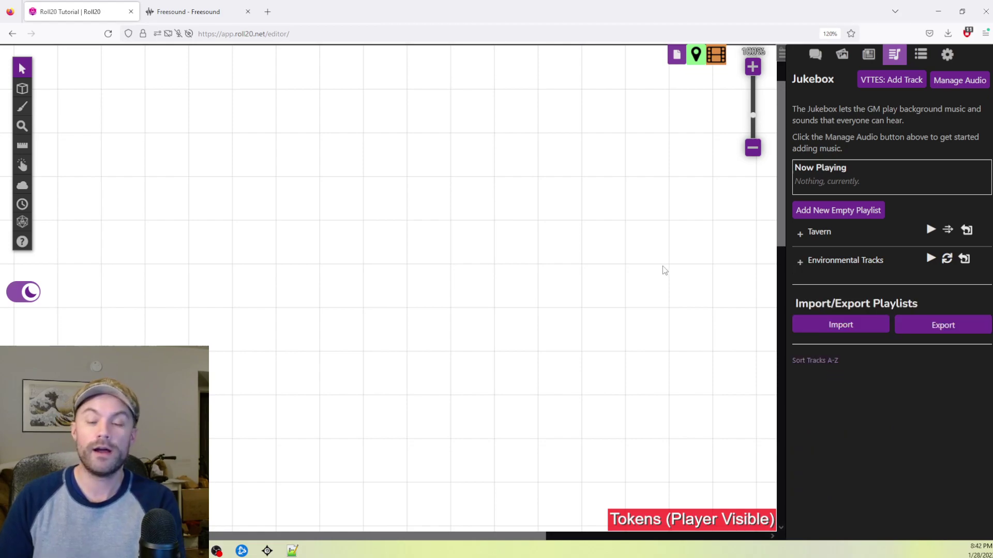